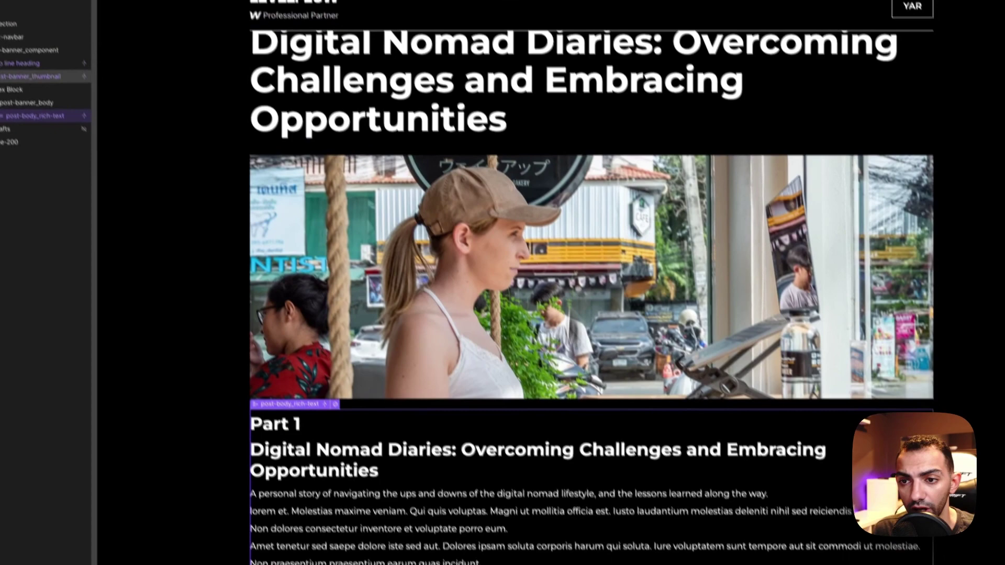
Look through the blog post's rich text body and its numbered Part headings.
scroll(458, 432, "down", 4)
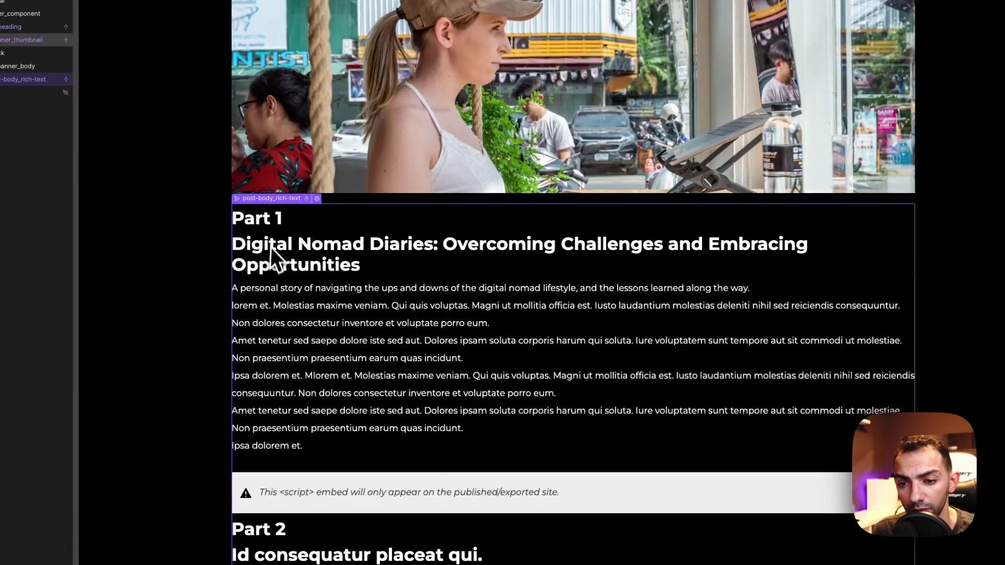
scroll(283, 277, "down", 6)
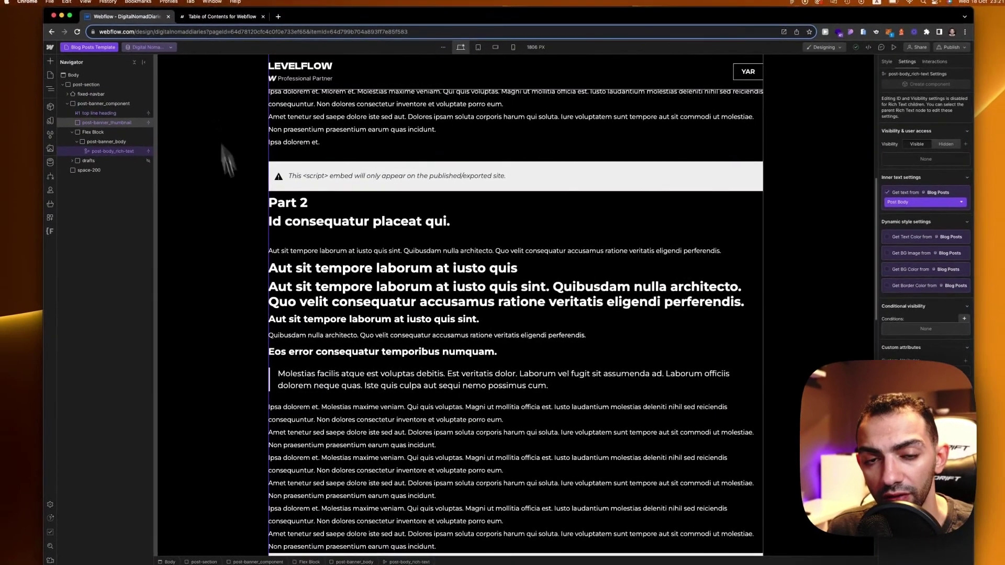
scroll(299, 419, "up", 6)
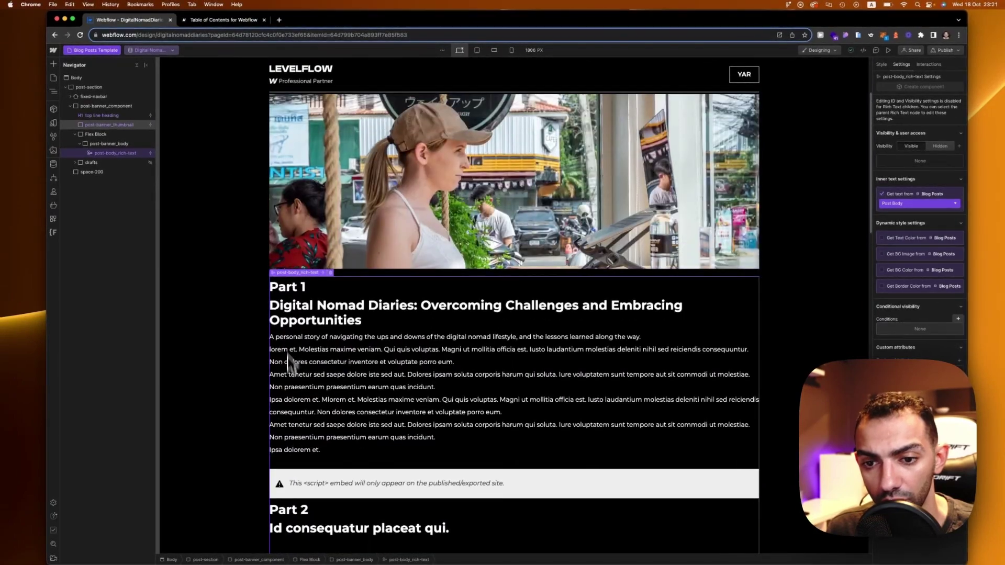
scroll(289, 390, "down", 10)
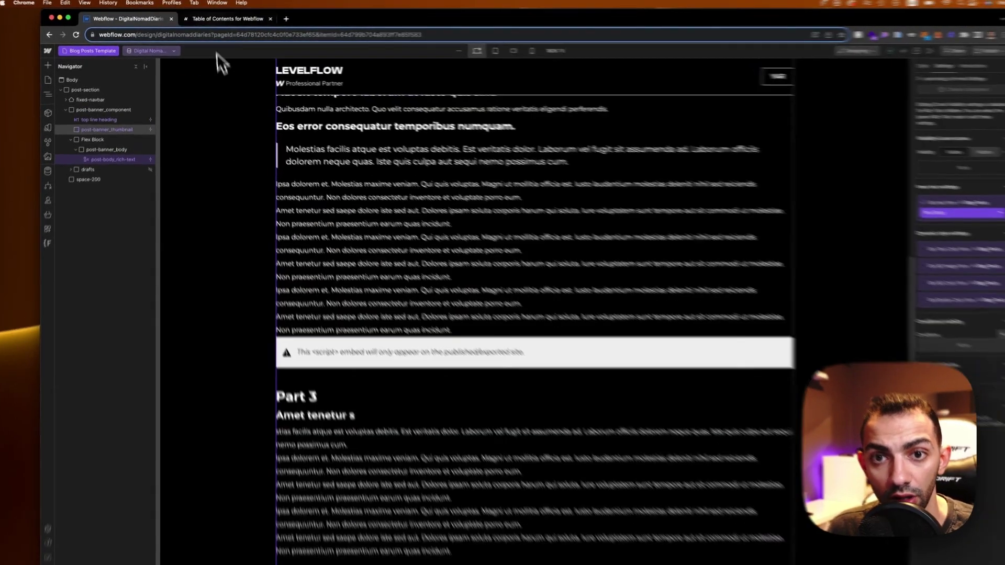
Close the developer tools on the Finsweet Table of Contents page and return to the Webflow designer.
left_click(220, 20)
scroll(332, 471, "down", 5)
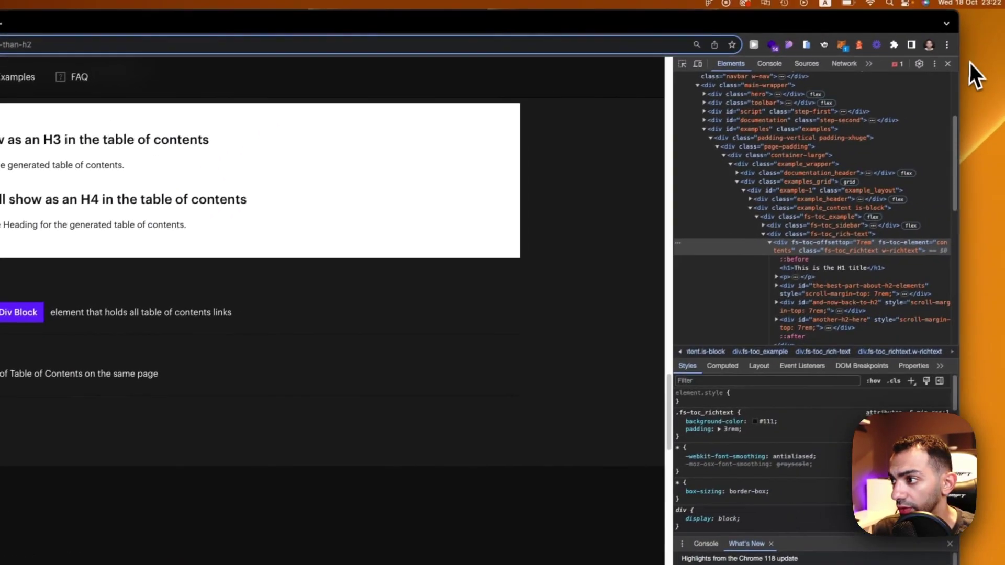
left_click(969, 63)
left_click(18, 28)
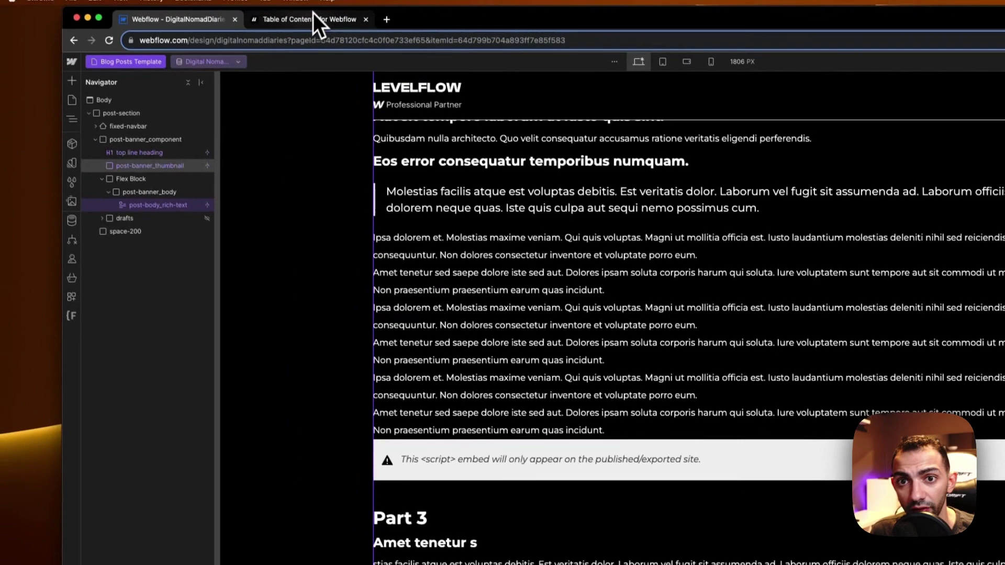
Copy the Table of Contents script from Step #1 of the Finsweet Attributes page.
left_click(311, 18)
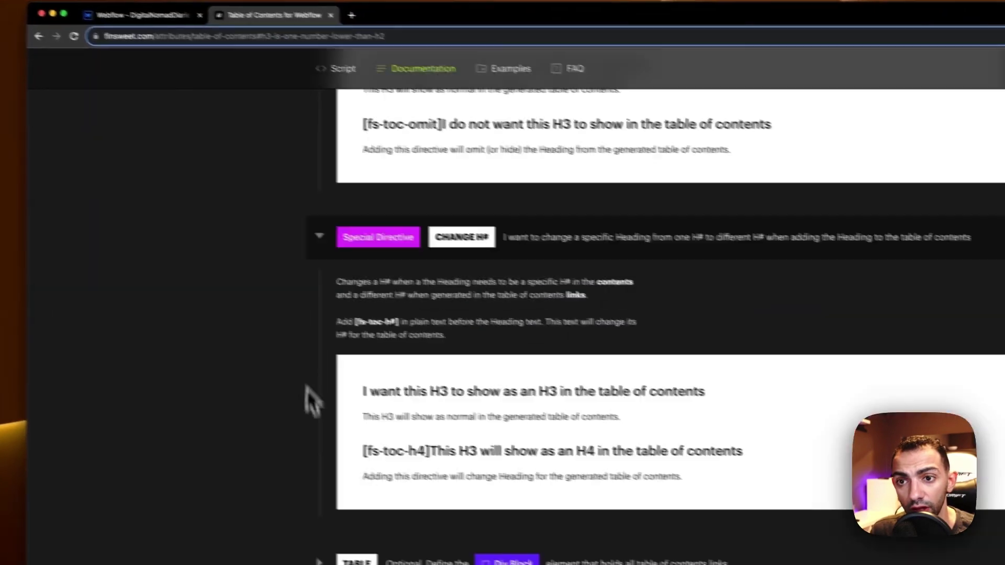
scroll(309, 388, "up", 20)
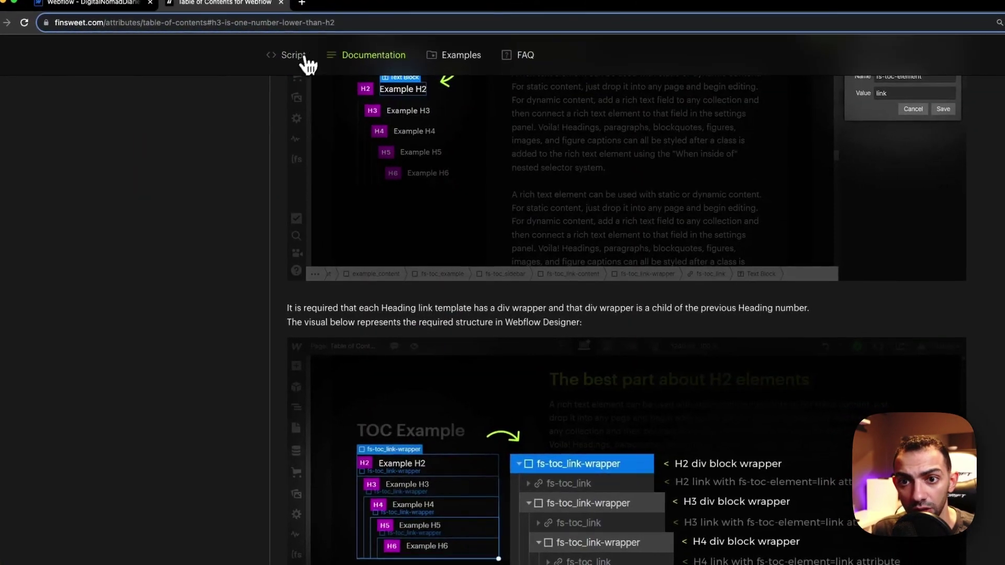
left_click(293, 55)
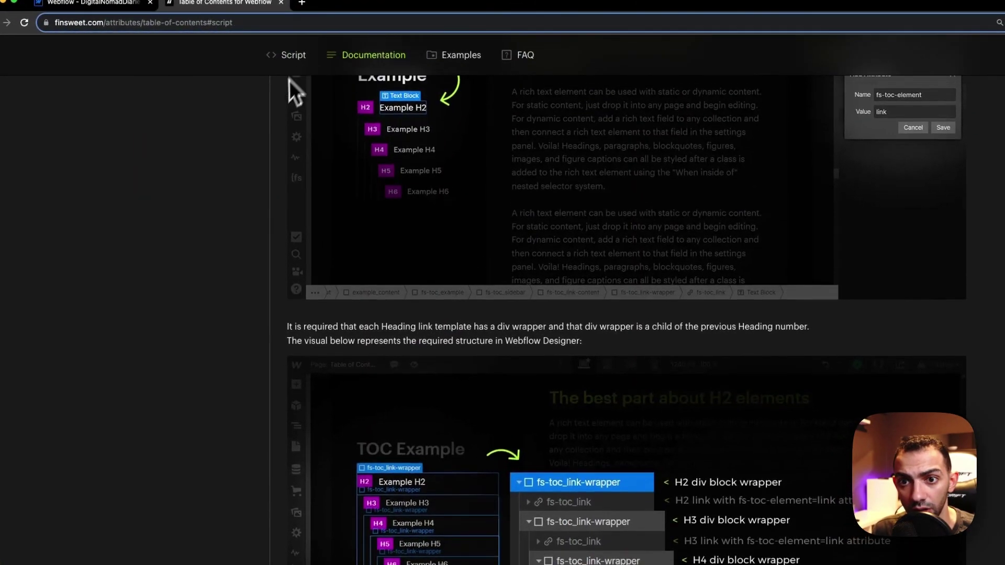
scroll(338, 209, "up", 3)
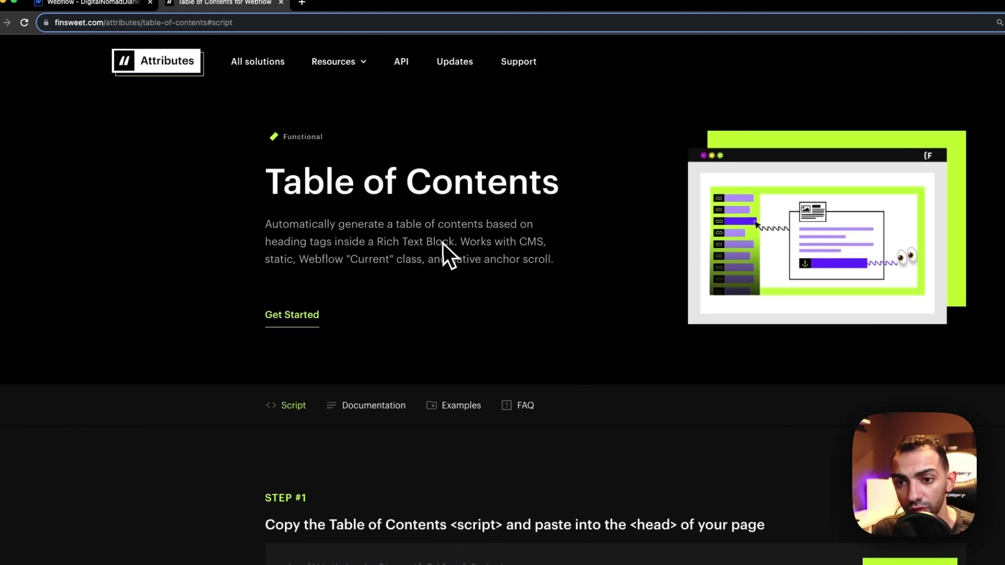
left_click(492, 374)
scroll(566, 510, "down", 4)
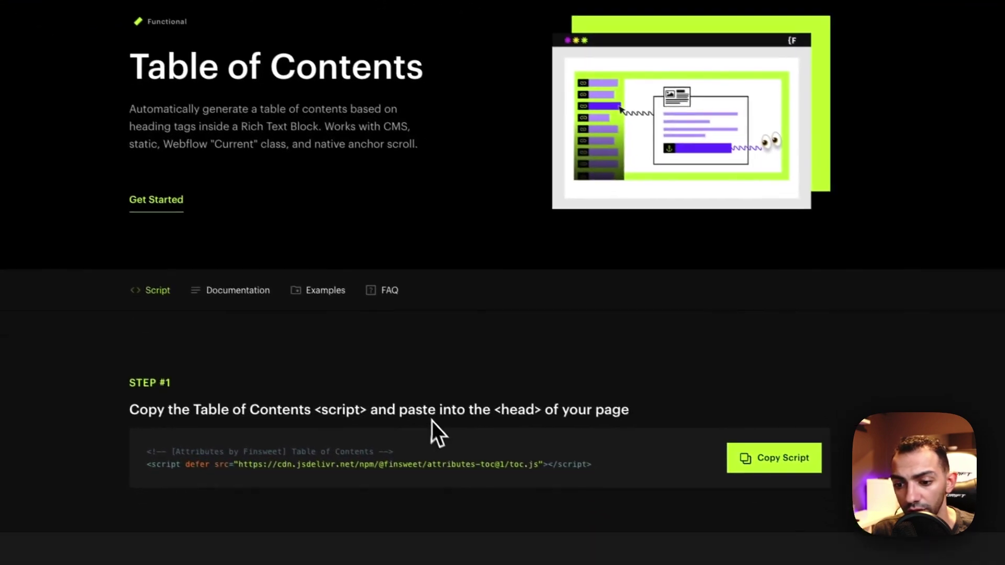
left_click(762, 293)
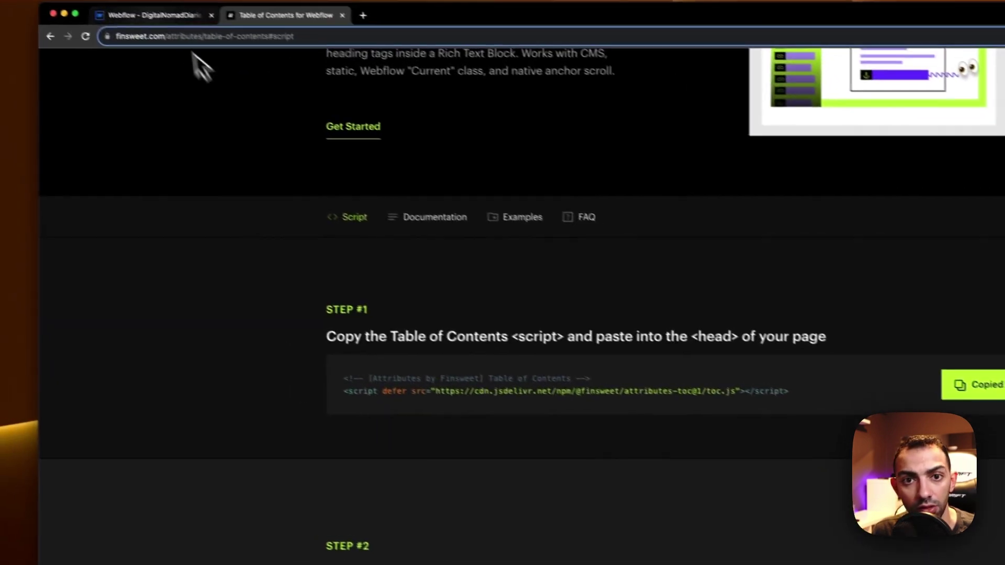
In Webflow, paste the script into the Blog Posts Template's custom code inside the head tag and save the page settings.
left_click(173, 17)
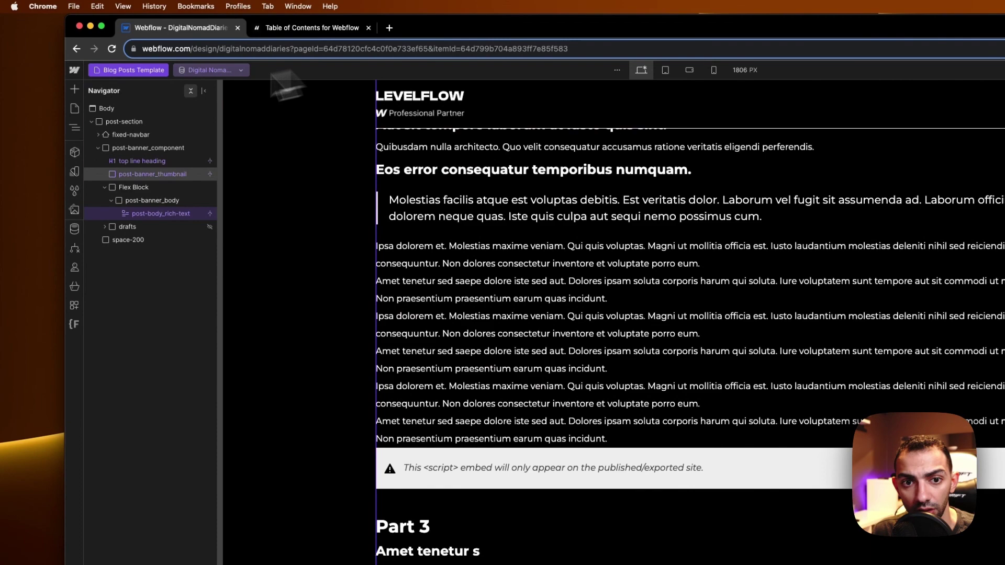
left_click(74, 108)
left_click(207, 205)
scroll(400, 549, "down", 10)
left_click(398, 331)
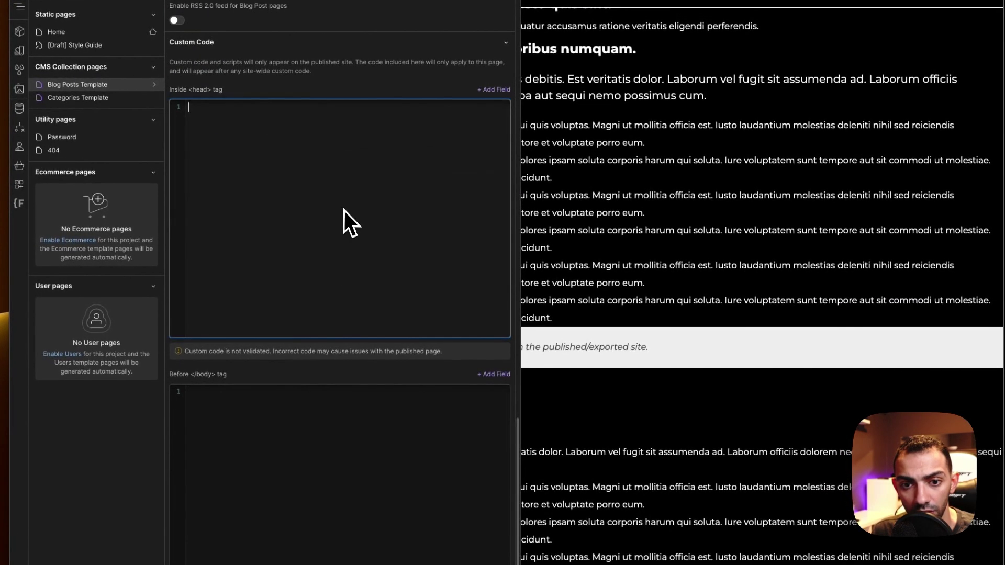
key("super+v")
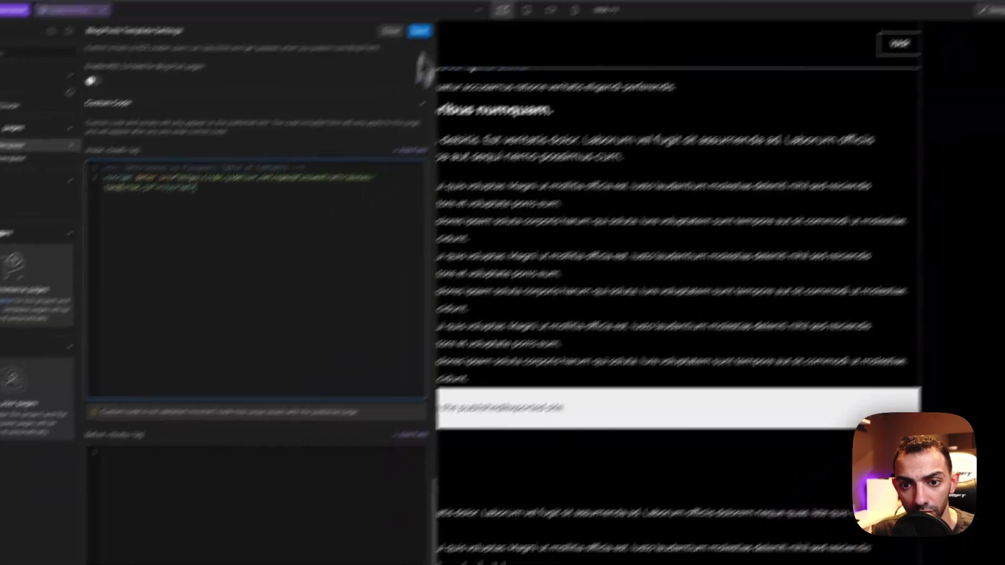
left_click(338, 92)
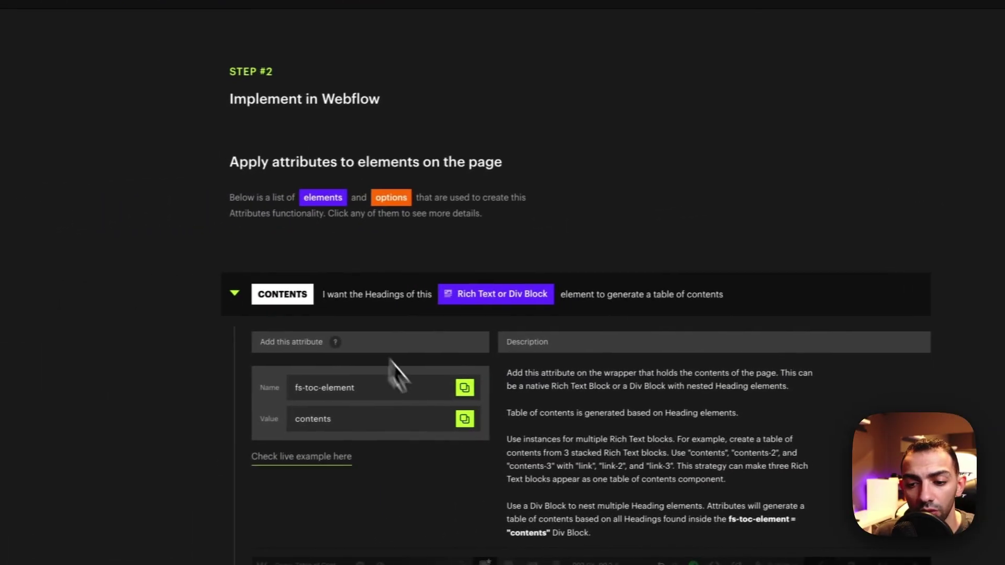
Copy the ready-made Table of Contents example from the Examples section of the Finsweet documentation.
scroll(478, 300, "down", 10)
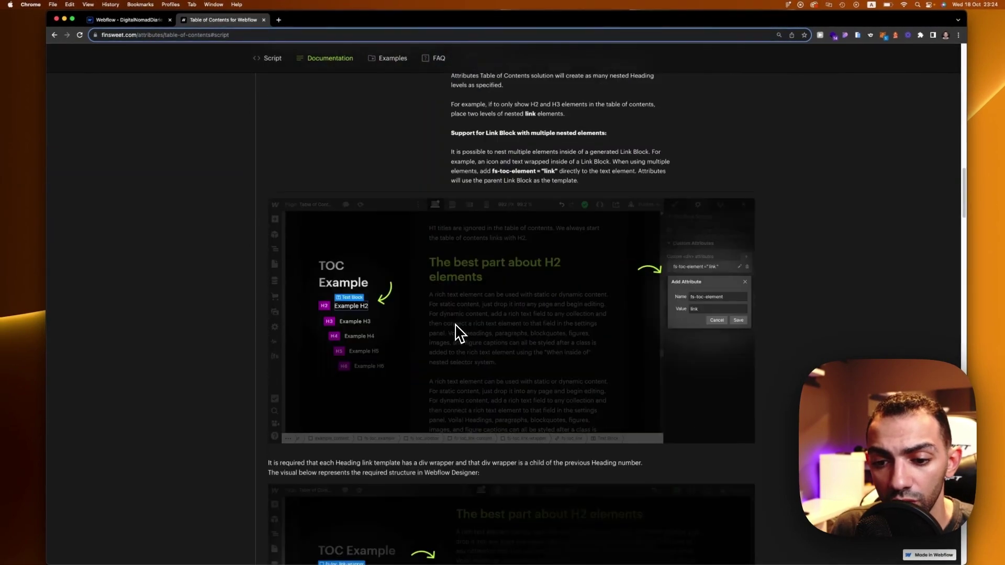
scroll(456, 332, "down", 20)
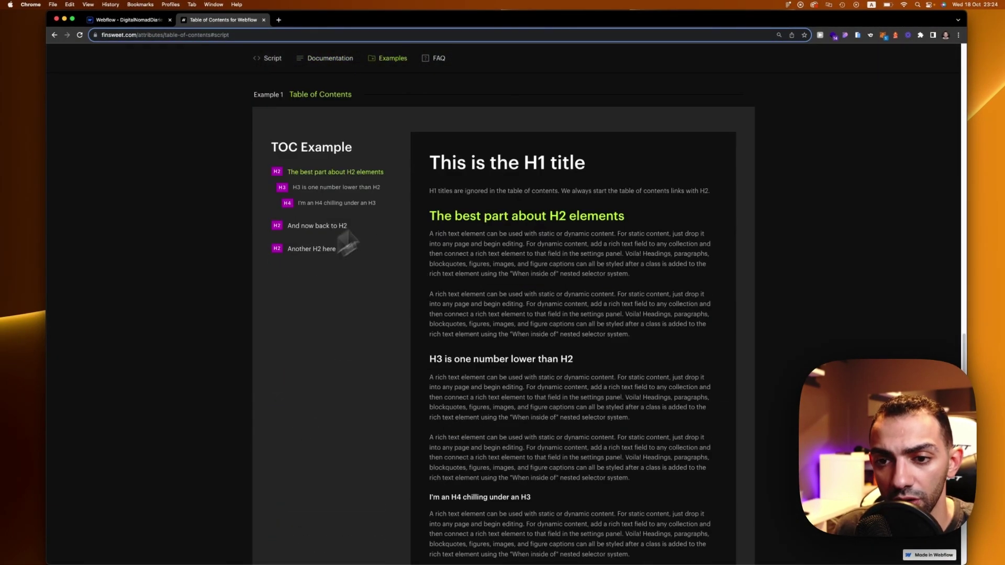
scroll(406, 341, "down", 15)
scroll(579, 336, "down", 4)
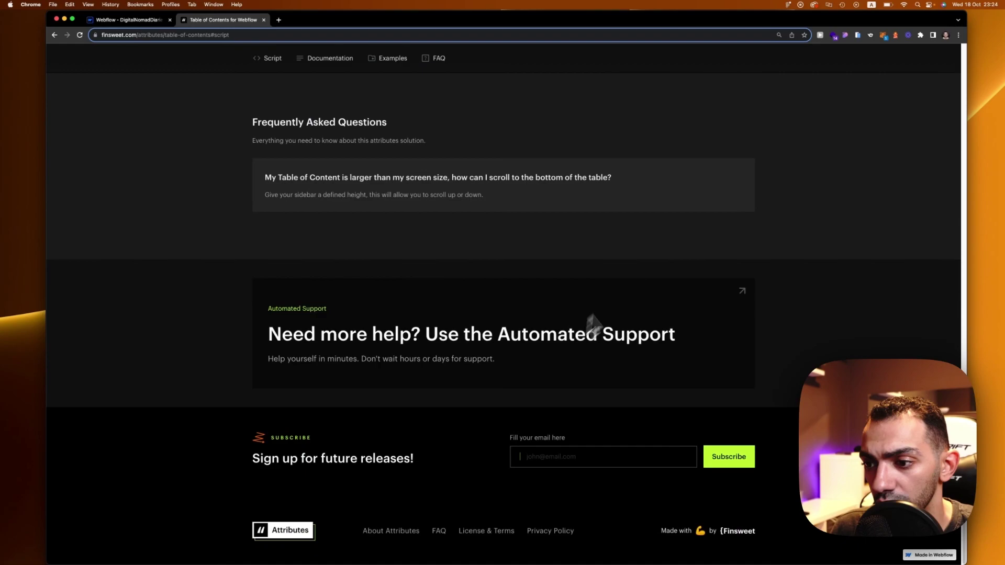
scroll(628, 298, "up", 9)
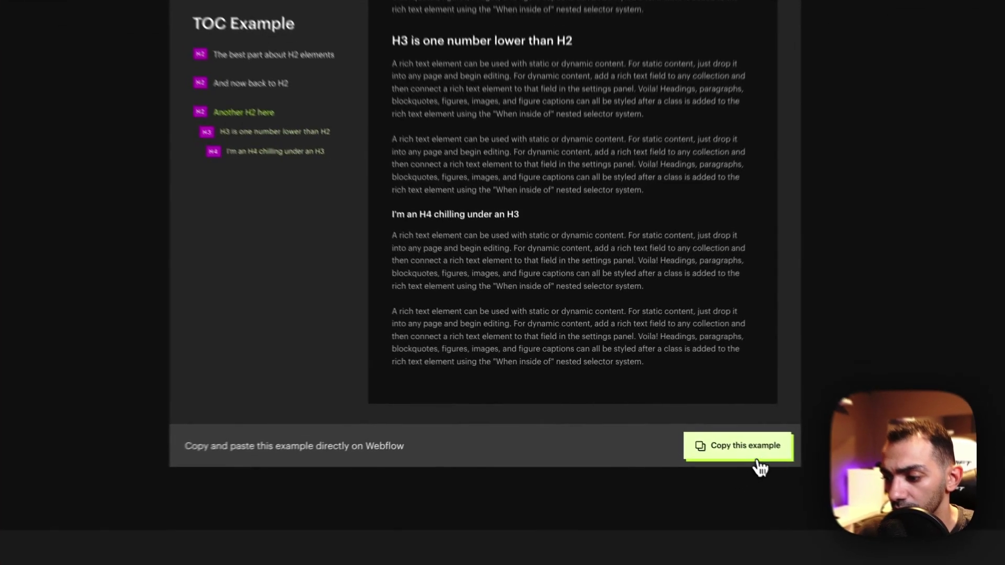
left_click(705, 433)
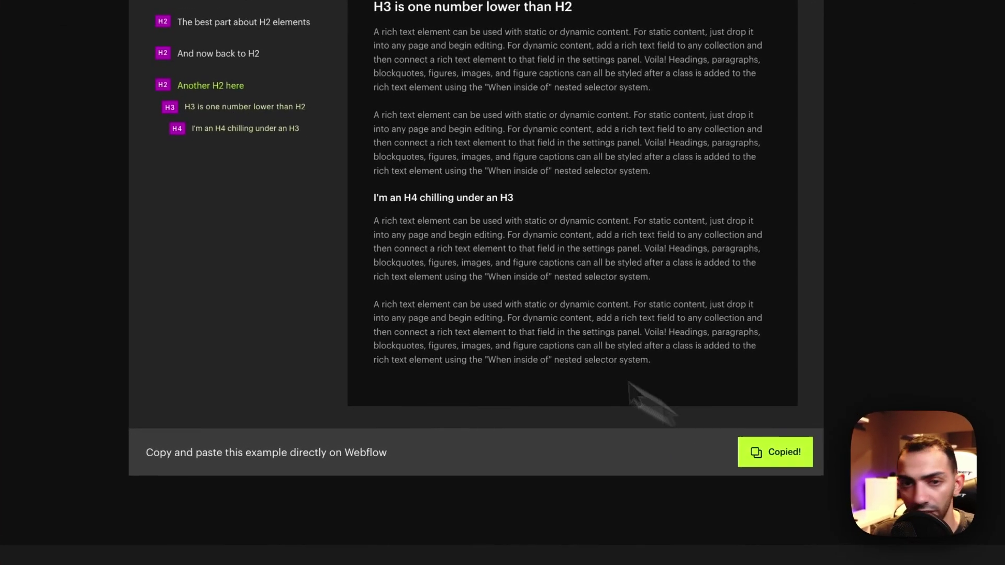
Return to the Webflow designer and paste the copied table of contents example into post-section.
left_click(126, 20)
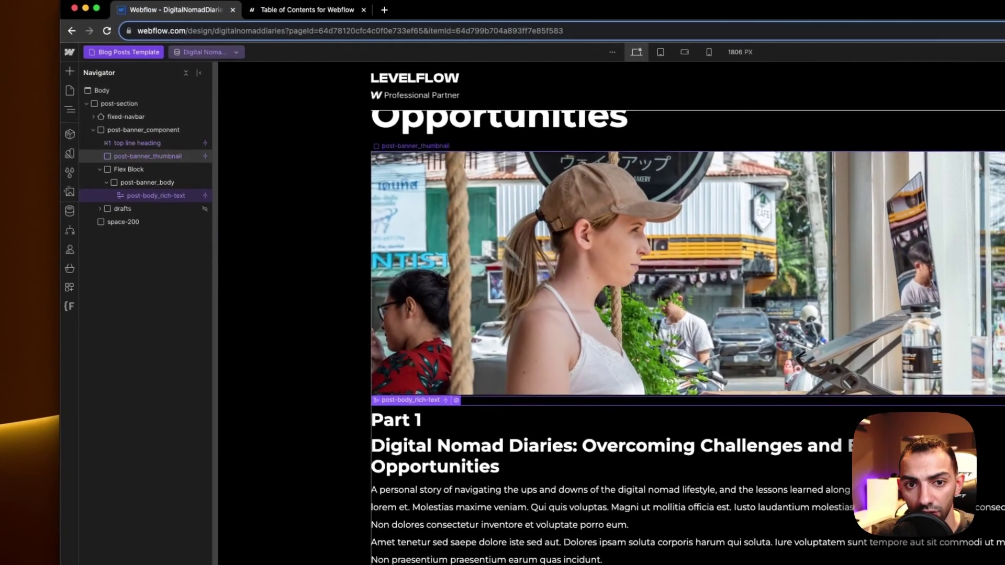
left_click(505, 245)
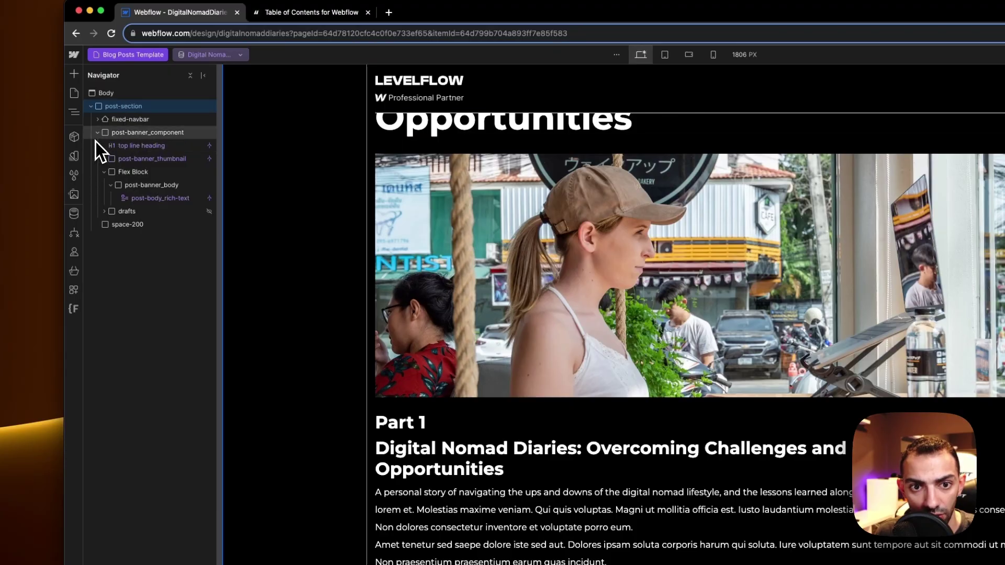
left_click(121, 110)
key("super+v")
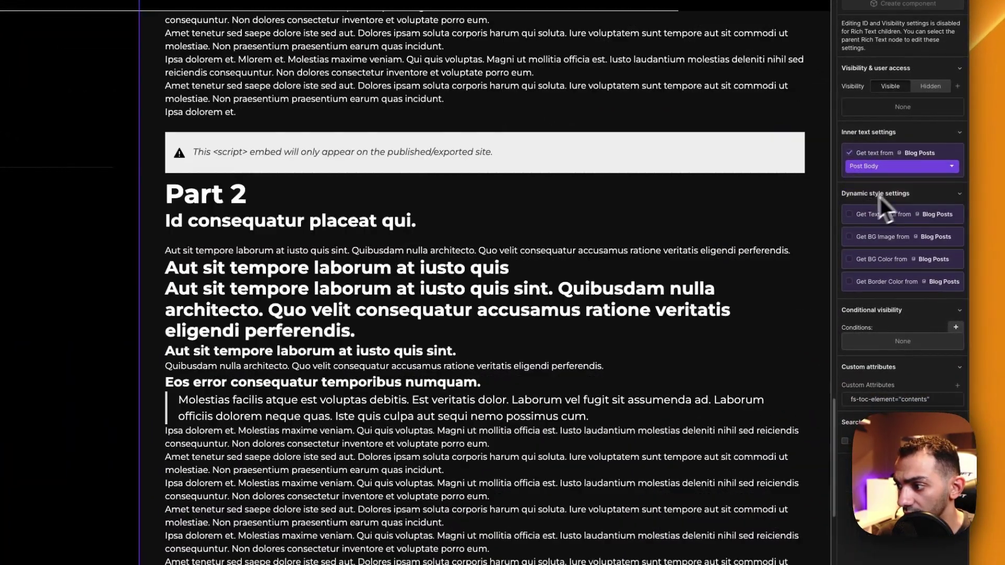
Inspect the fs-toc-element custom attribute on the example's rich text and review the post body's rich text.
scroll(433, 426, "up", 5)
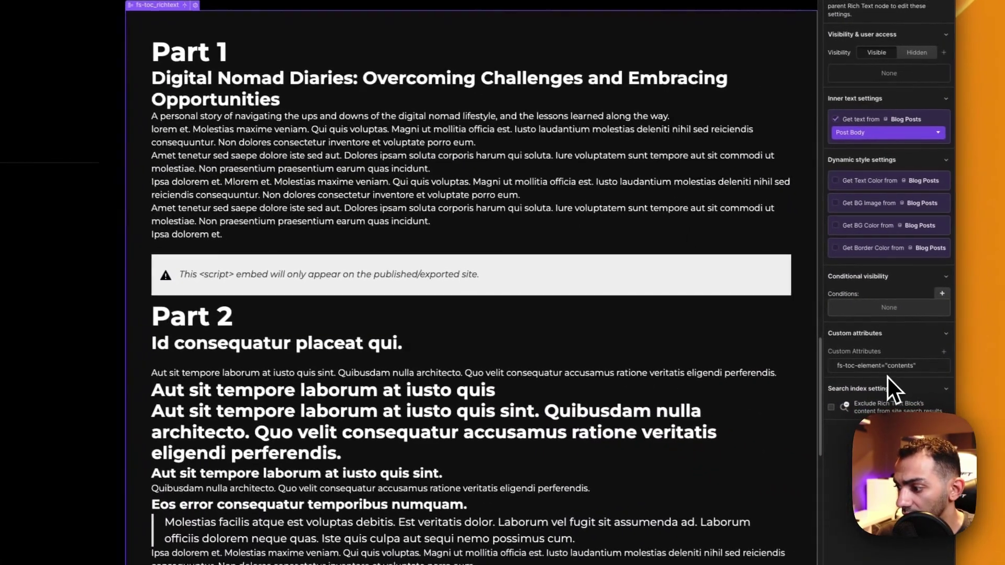
left_click(918, 377)
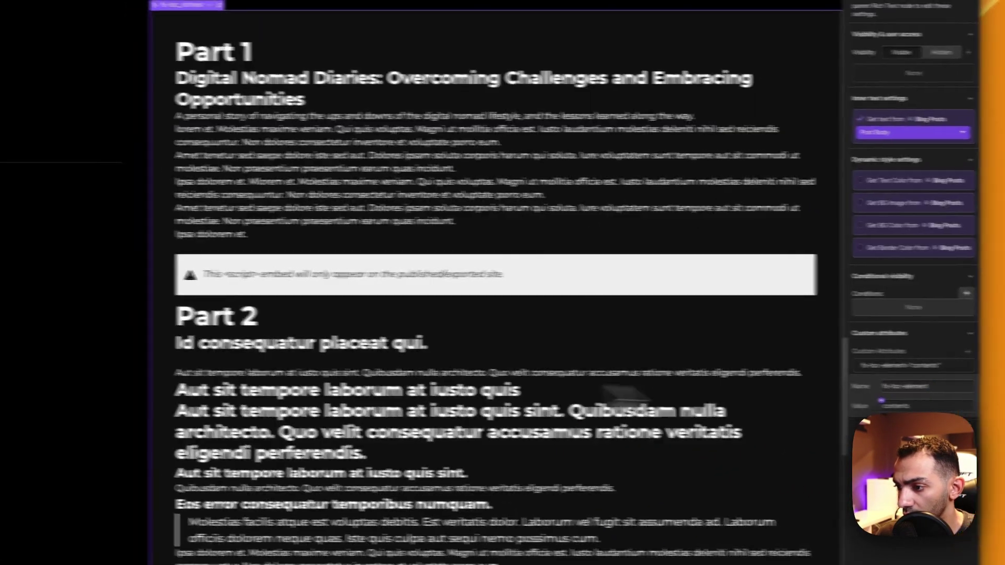
scroll(455, 293, "down", 10)
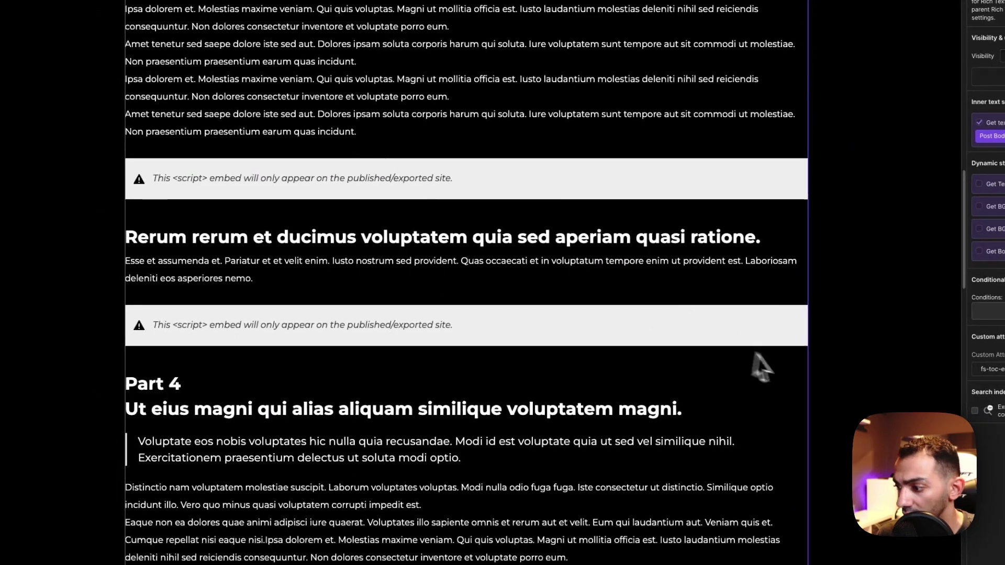
scroll(761, 367, "up", 10)
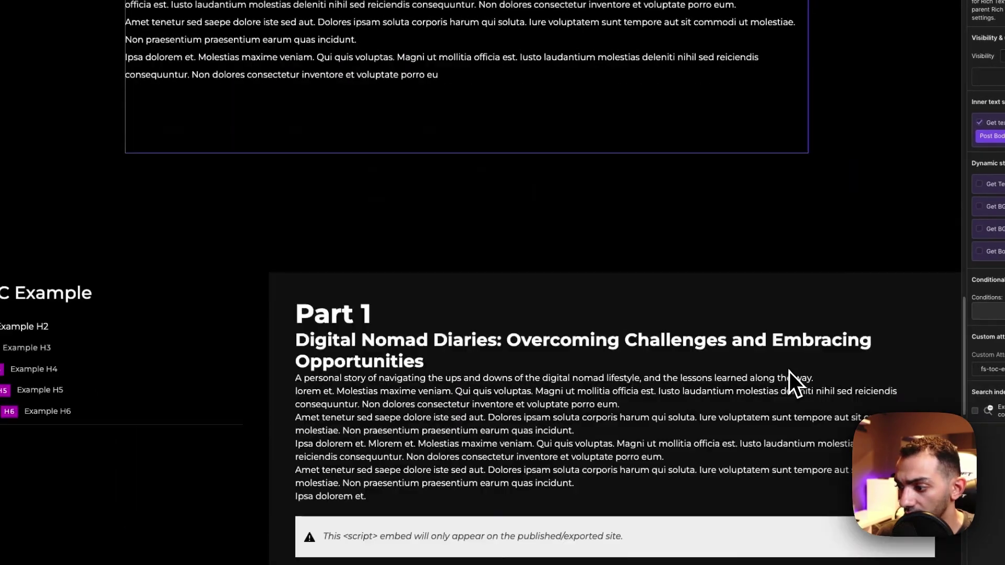
scroll(785, 377, "down", 3)
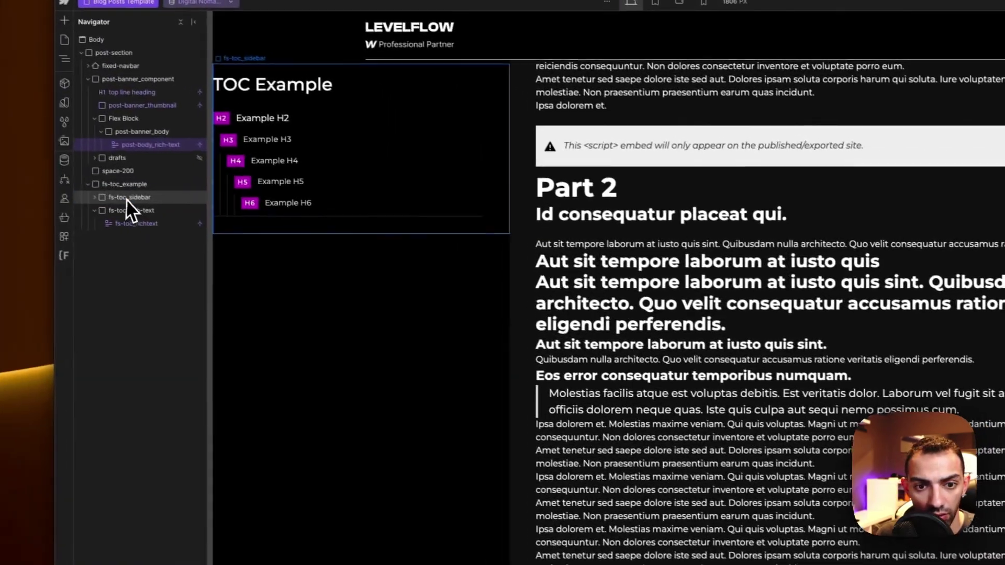
Copy fs-toc_sidebar from the pasted example into the Flex Block, placing the copy above post-banner_body.
left_click(126, 199)
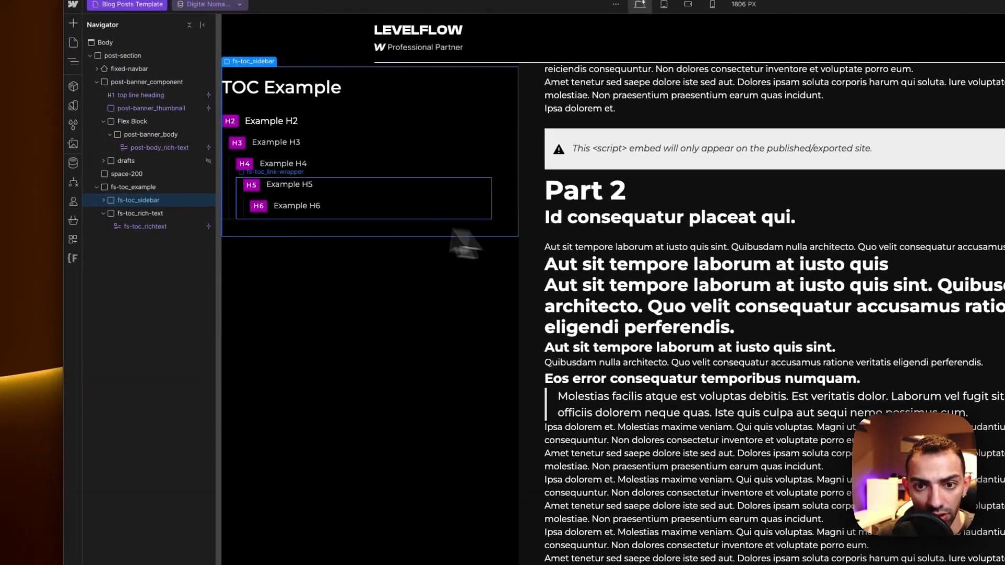
scroll(523, 272, "down", 10)
scroll(394, 272, "up", 5)
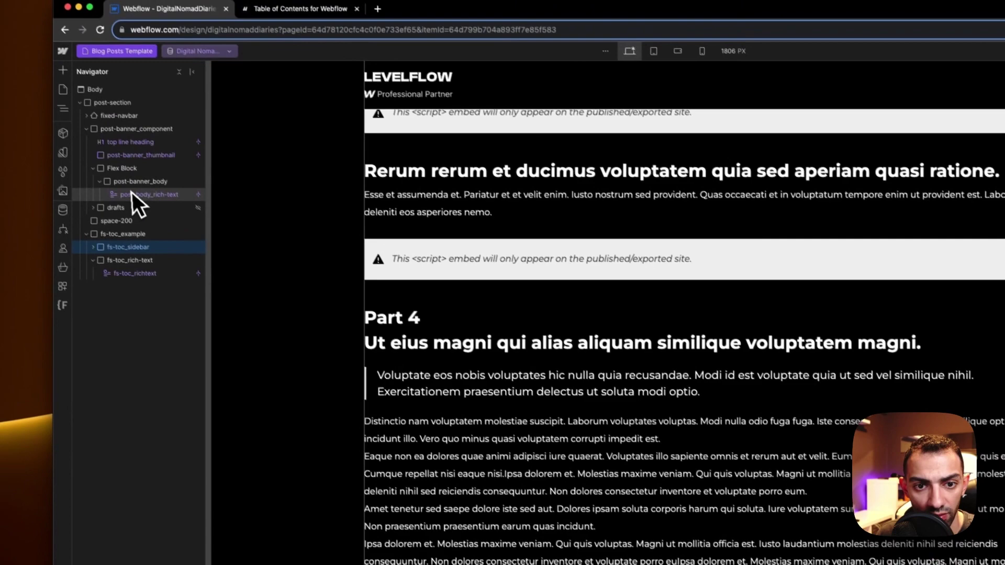
left_click(97, 135)
key("super+v")
left_click_drag(134, 223, 139, 187)
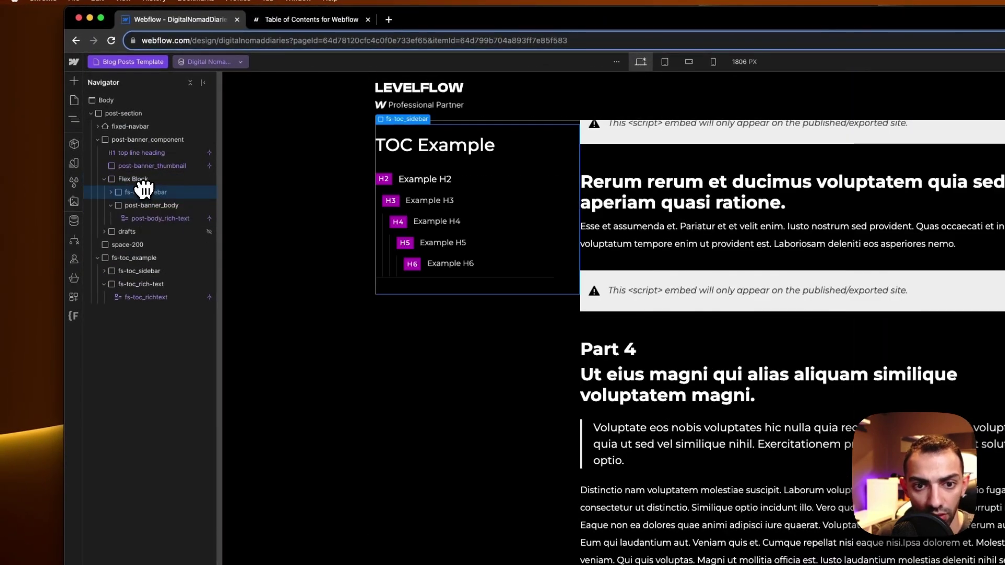
Delete the Example H3 link and the nested wrapper holding the H4 to H6 links from the copied sidebar.
scroll(685, 327, "up", 5)
left_click(427, 197)
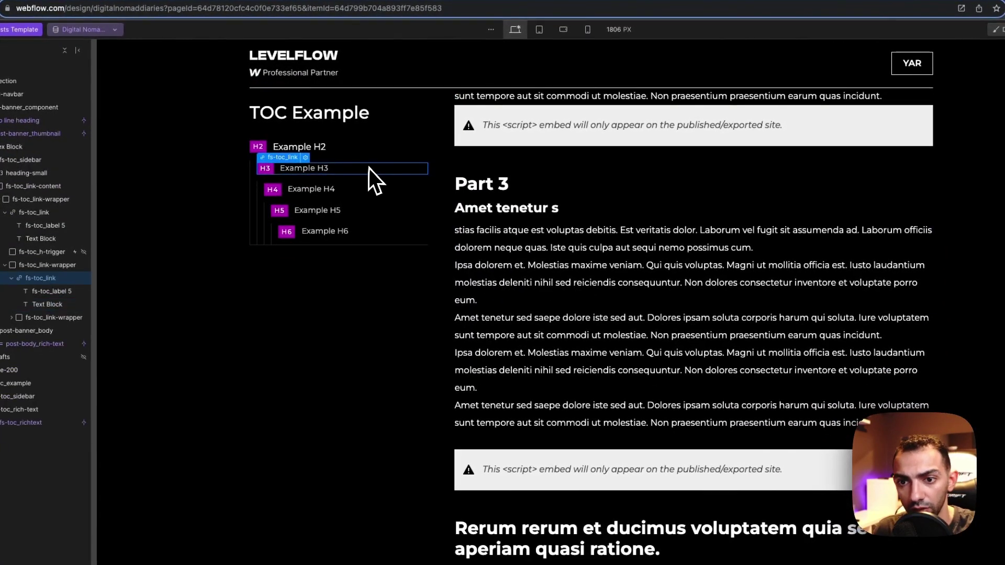
key("Delete")
key("Delete")
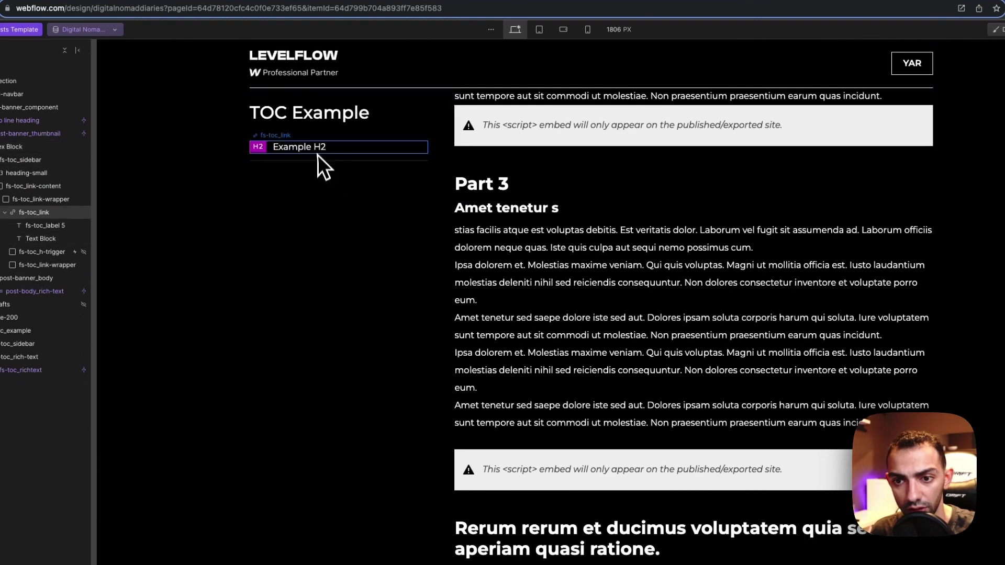
Replace the H2 text in the sidebar link's fs-toc_label 5 element with a bullet character (•).
left_click(259, 153)
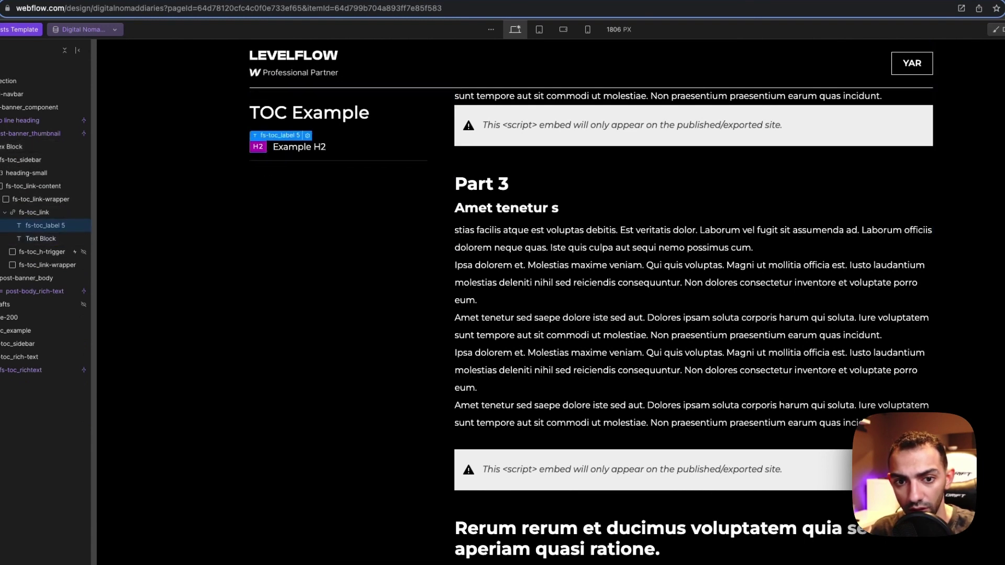
double_click(259, 154)
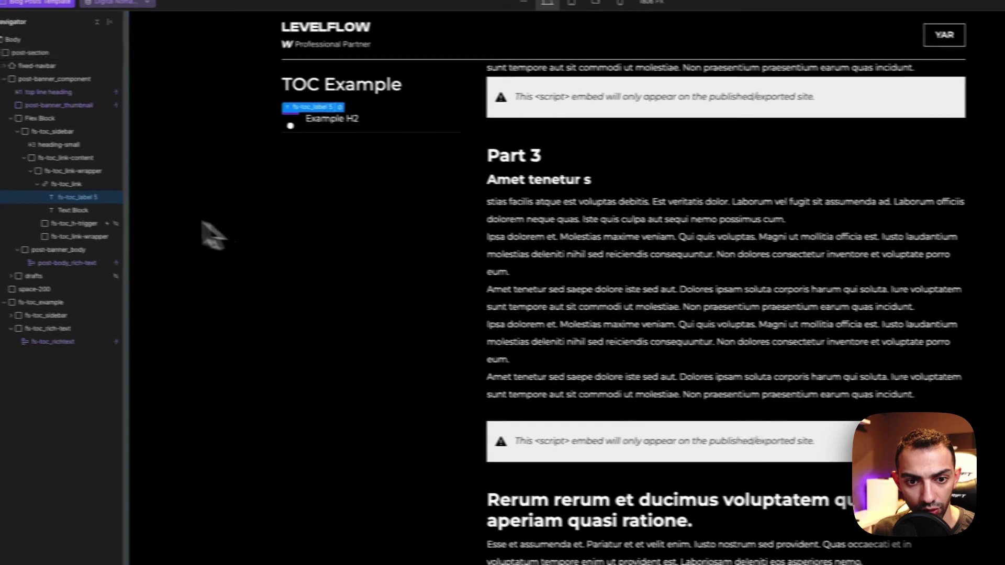
left_click(137, 189)
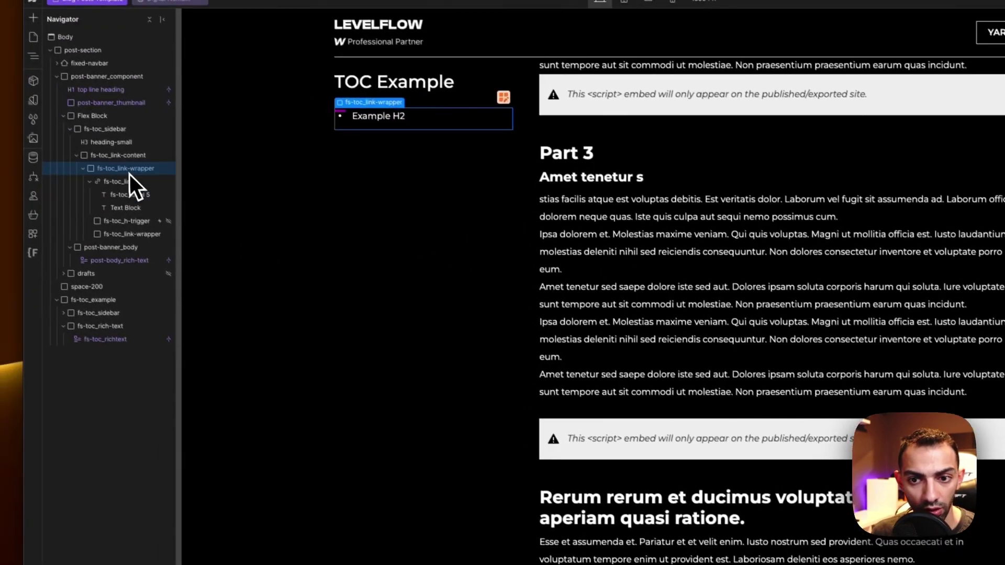
Inspect the settings of the sidebar's fs-toc_link, its fs-toc_label 5 and its Text Block for the table of contents custom attribute.
left_click(131, 183)
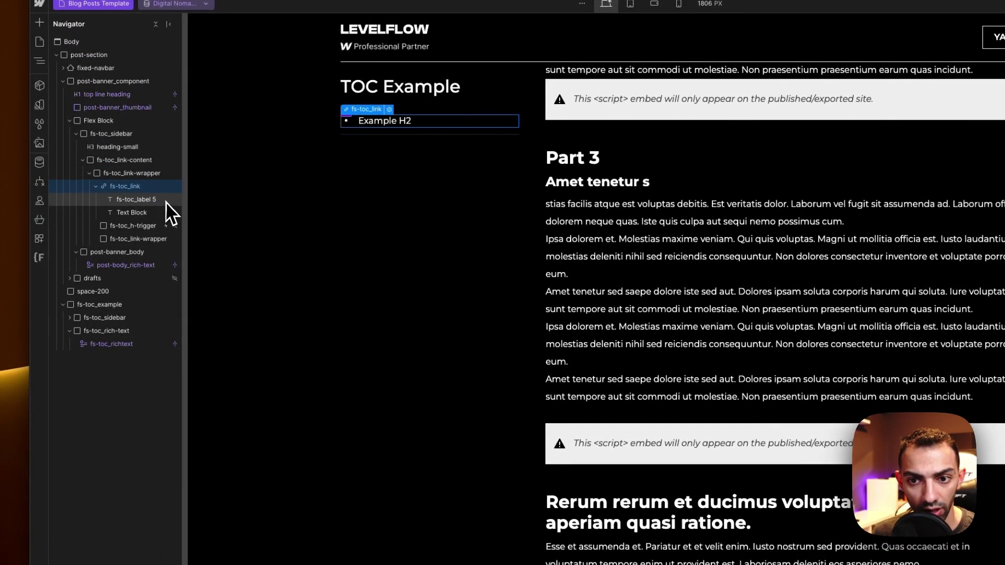
left_click(157, 208)
left_click(885, 145)
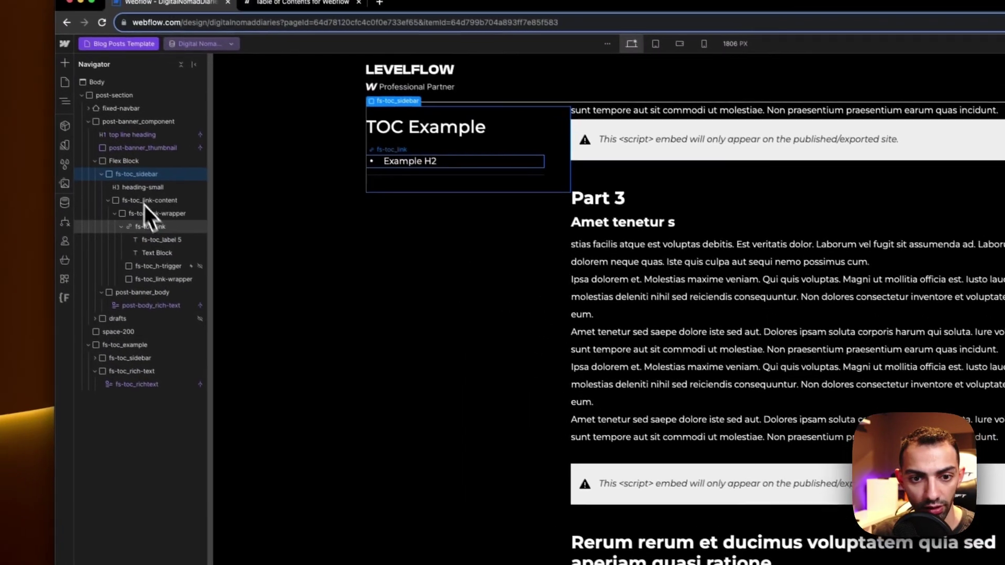
double_click(454, 167)
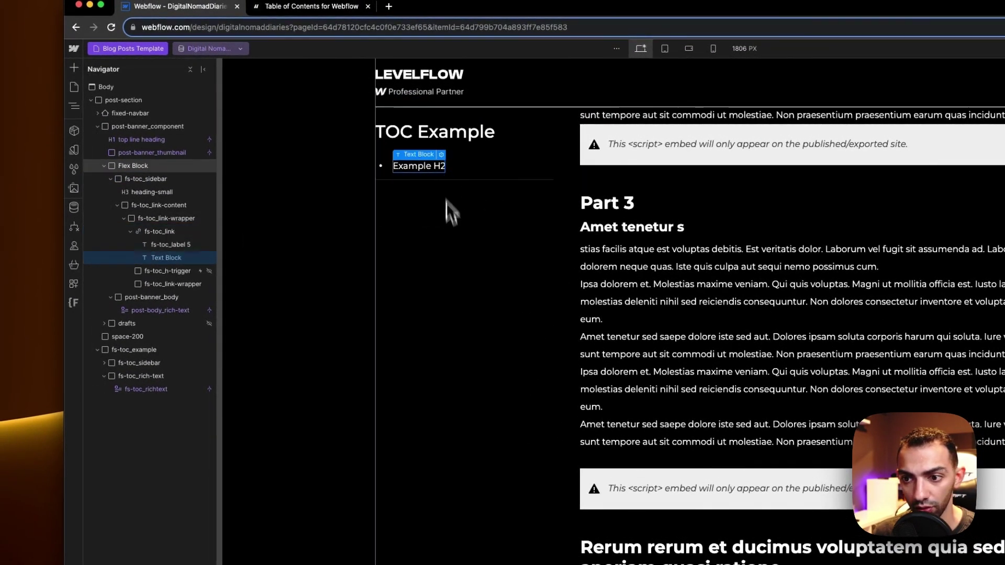
left_click(455, 220)
left_click(862, 400)
scroll(862, 401, "up", 10)
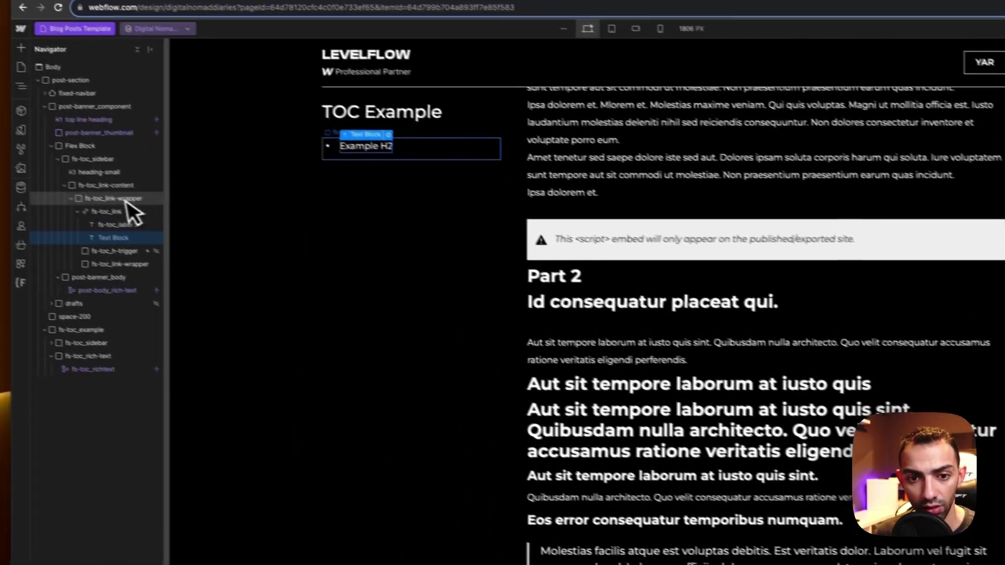
left_click(15, 181)
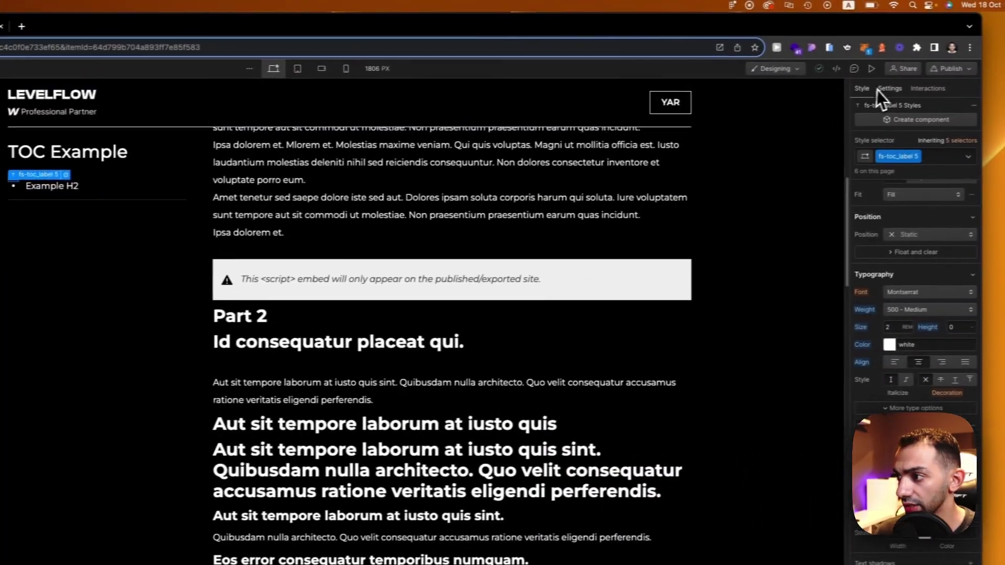
left_click(885, 88)
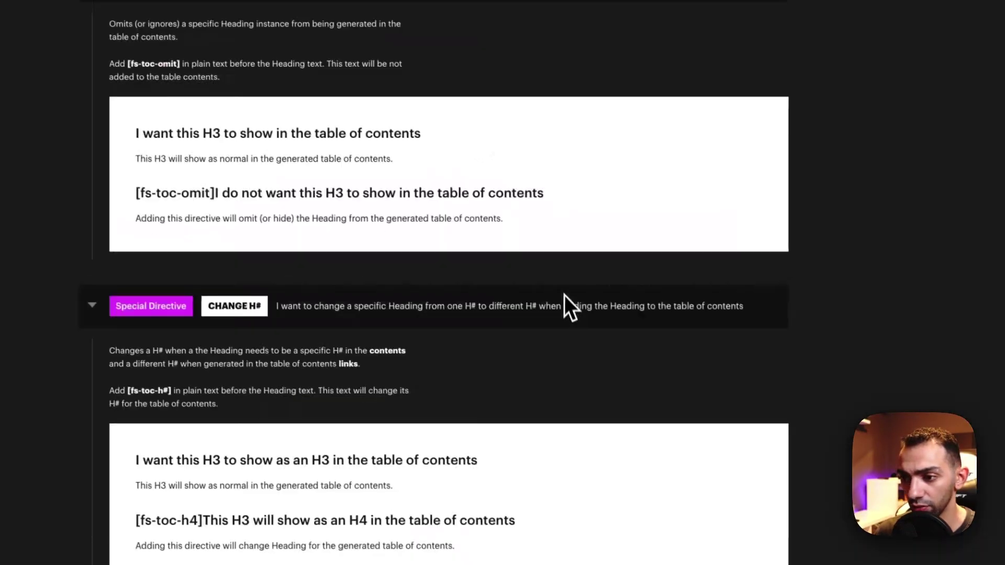
Review the LINK section of the Finsweet documentation, covering the fs-toc-element=link attribute and the required nested wrapper structure.
scroll(564, 295, "up", 15)
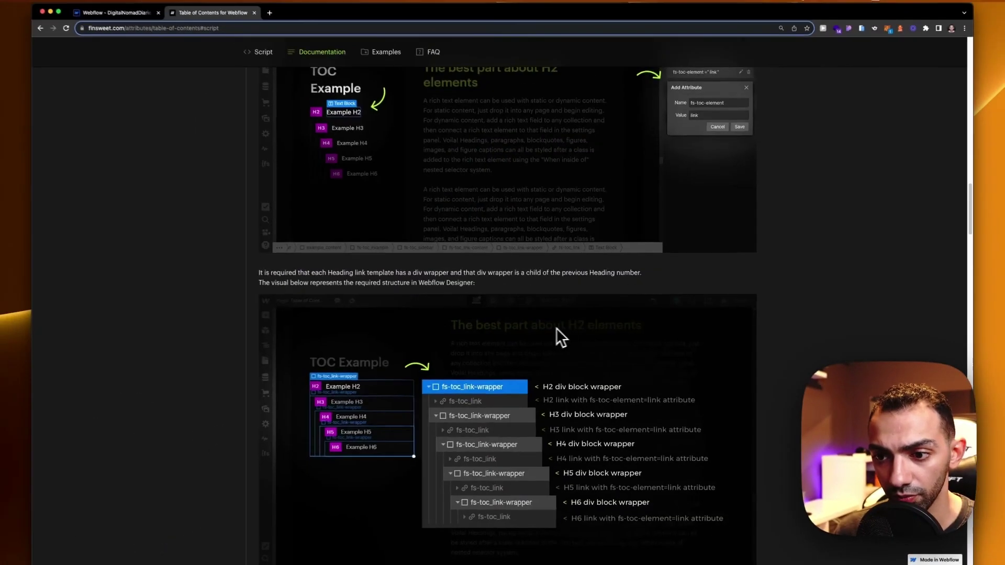
scroll(362, 270, "up", 7)
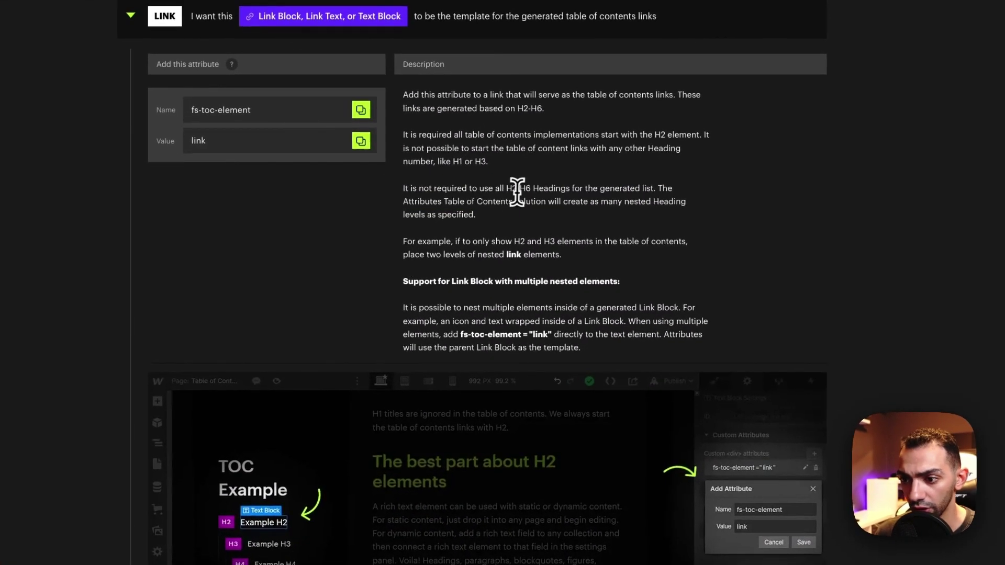
scroll(603, 391, "down", 6)
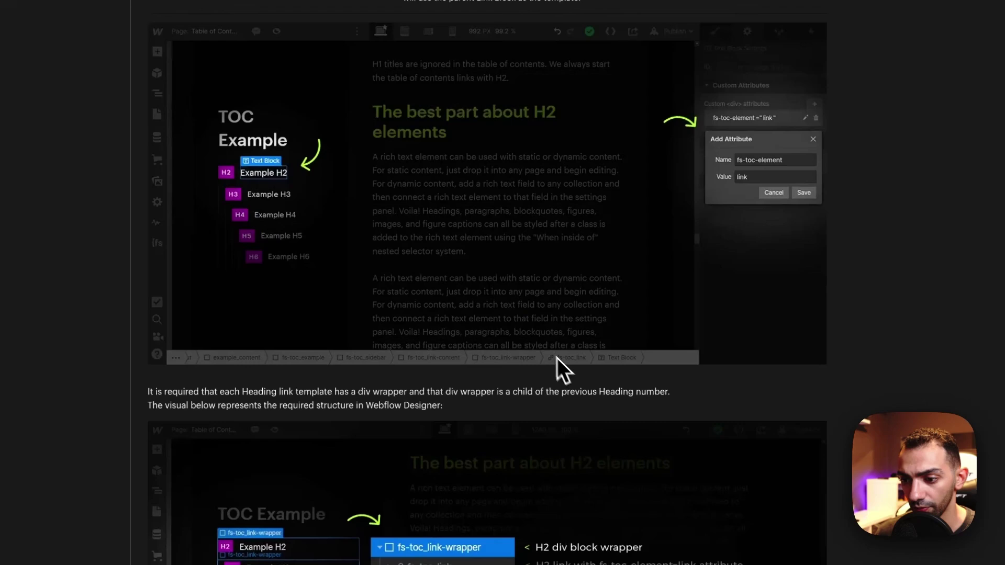
scroll(492, 318, "down", 8)
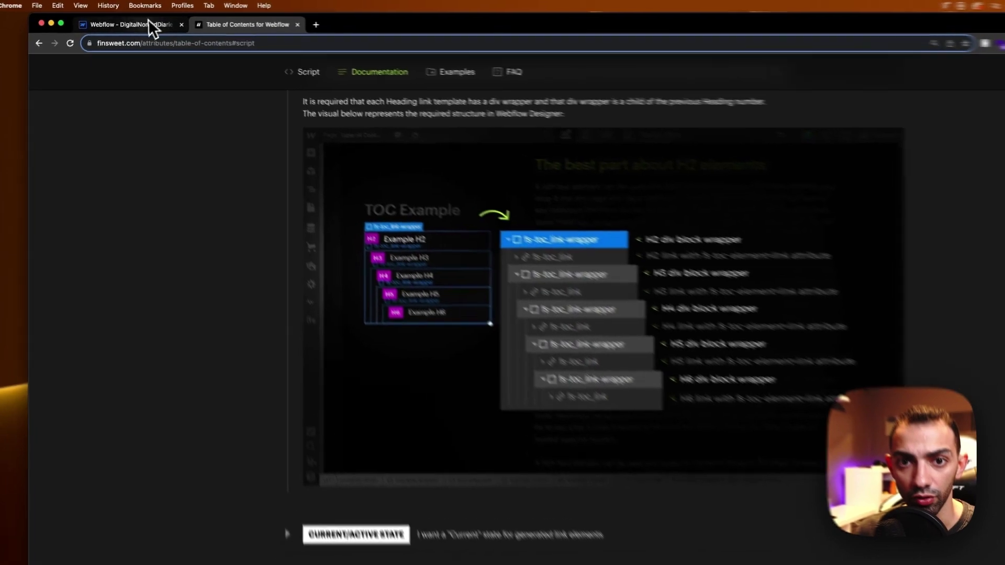
Return to the Webflow designer and open the site's publishing options.
left_click(149, 19)
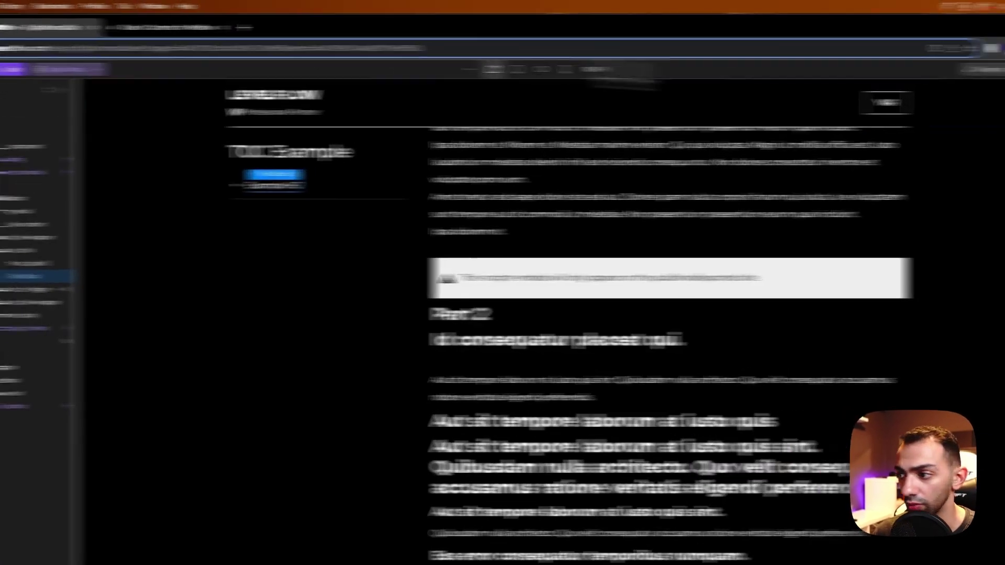
left_click(945, 49)
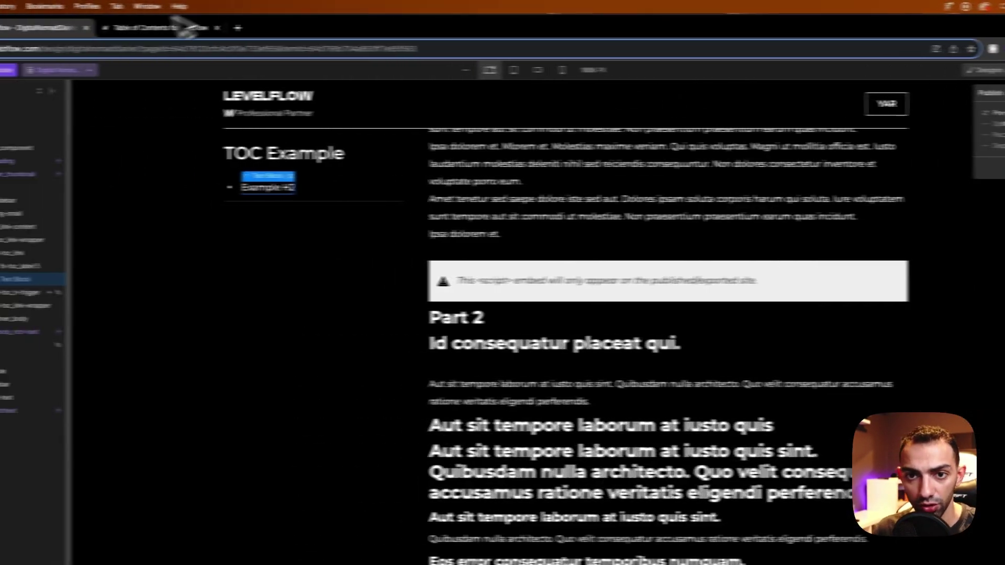
Go back to the Finsweet documentation and open the CURRENT/ACTIVE STATE section for generated links.
left_click(175, 22)
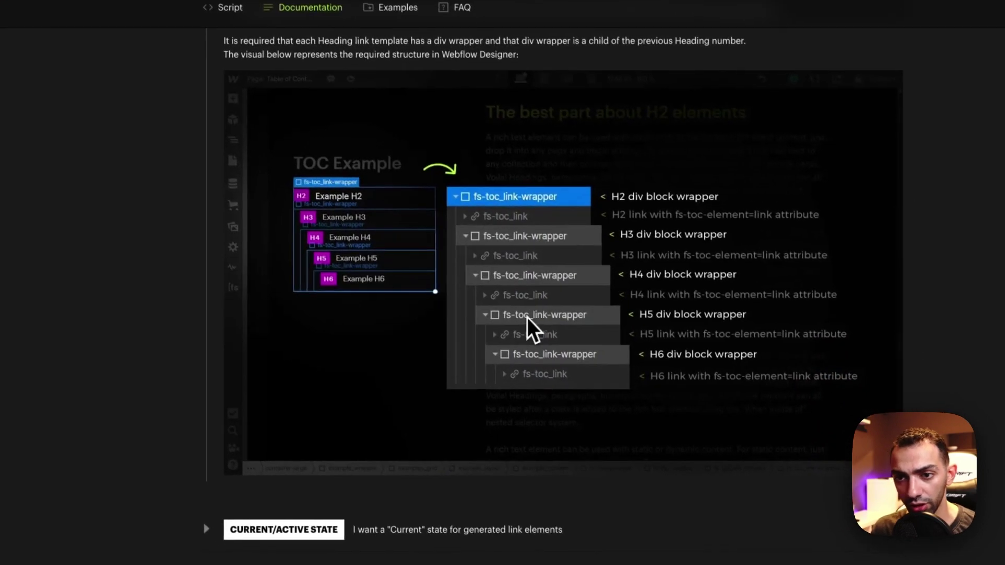
scroll(576, 403, "down", 4)
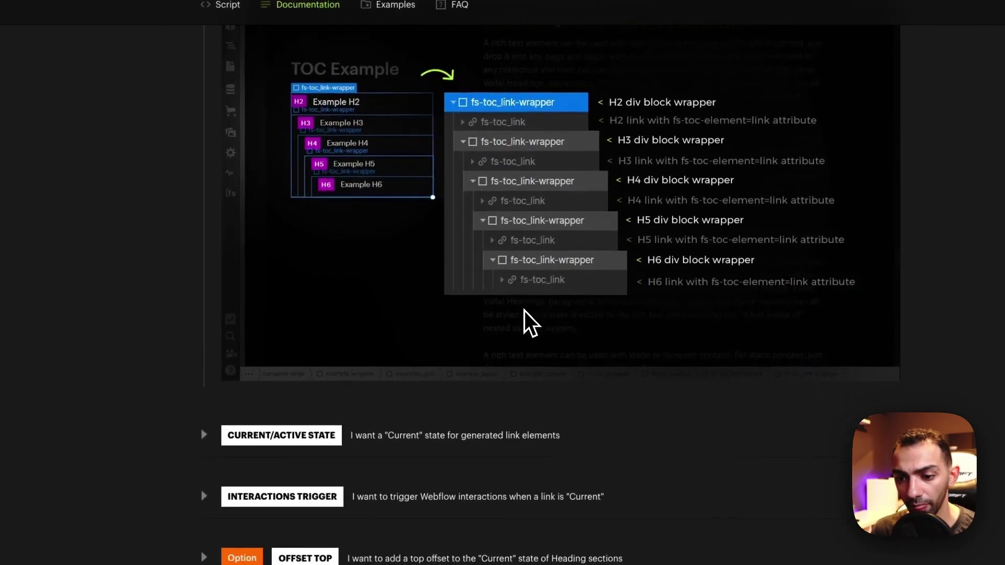
scroll(474, 329, "down", 4)
left_click(392, 110)
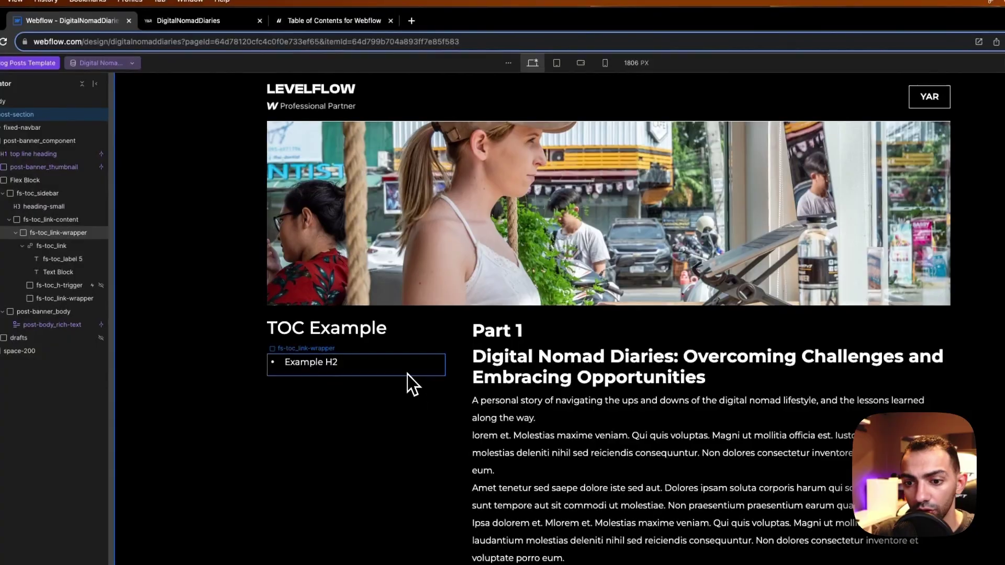
Change the sidebar's fs-toc_link from a URL link to a collection page link pointing to Current Blog Post.
left_click(406, 373)
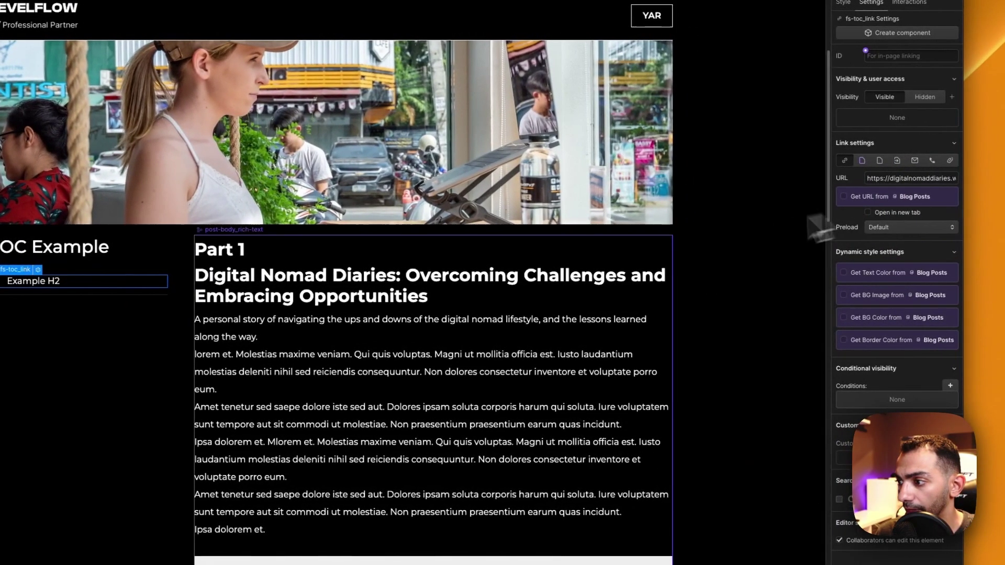
left_click(527, 296)
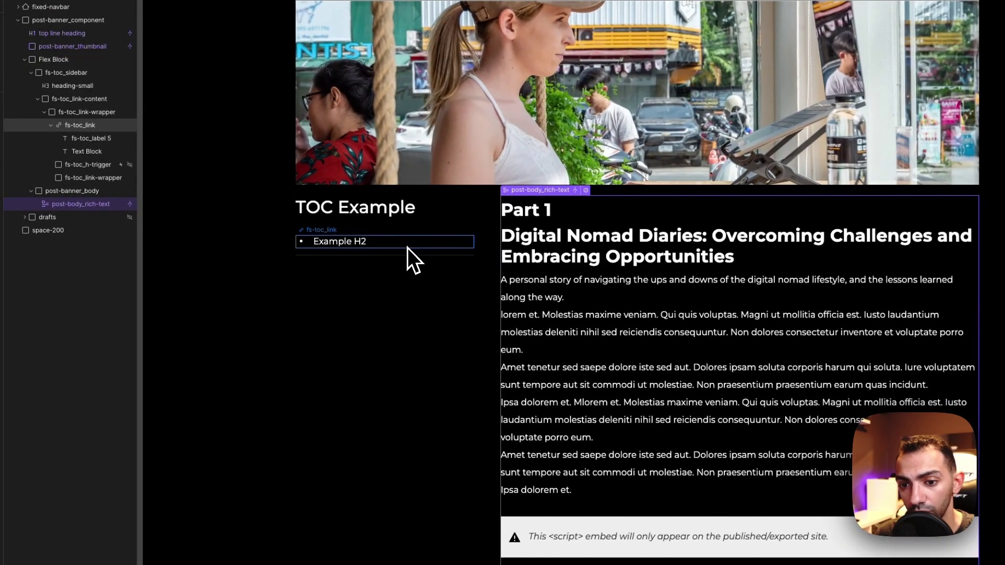
left_click(407, 247)
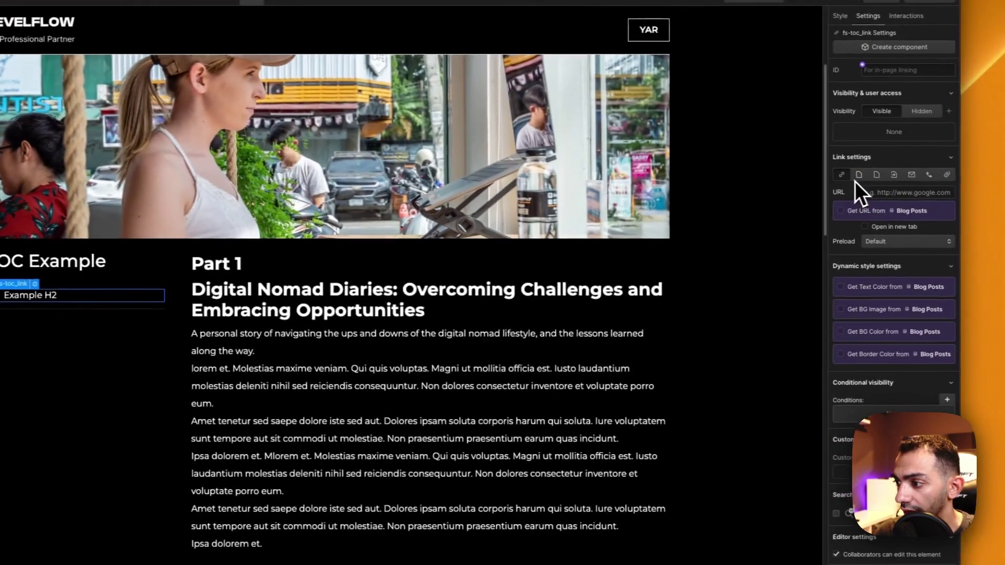
left_click(854, 180)
left_click(878, 193)
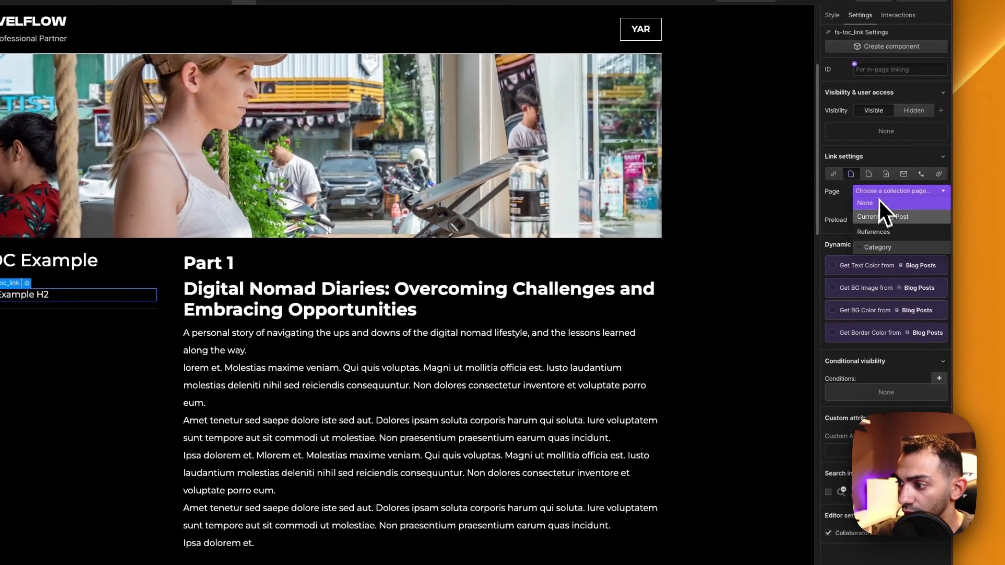
left_click(890, 218)
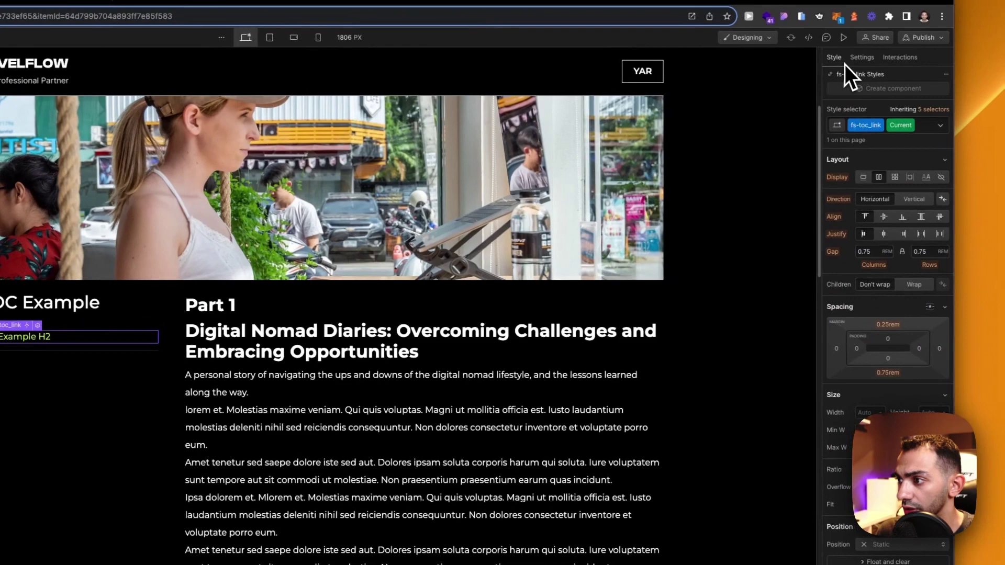
Set the text color of fs-toc_link's Current state to bright green #00ff11.
scroll(858, 541, "down", 4)
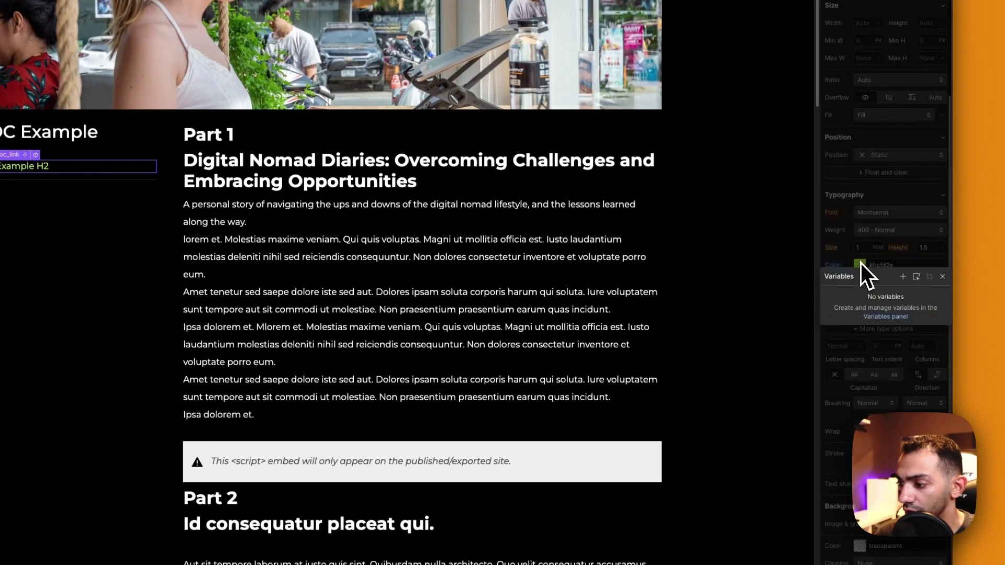
left_click(865, 264)
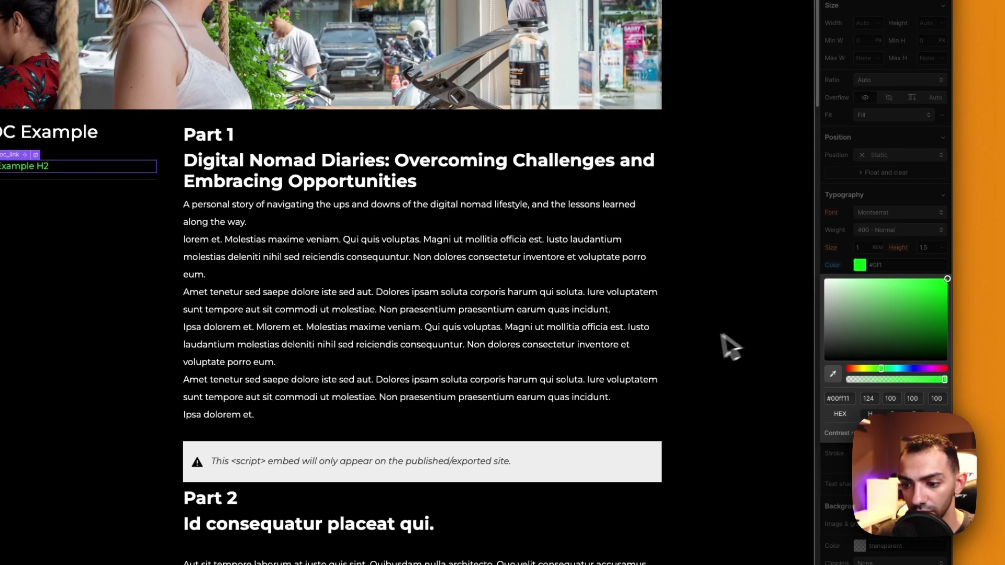
left_click(700, 341)
Set the font weight of fs-toc_link's Current state to 700 - Bold.
left_click(42, 168)
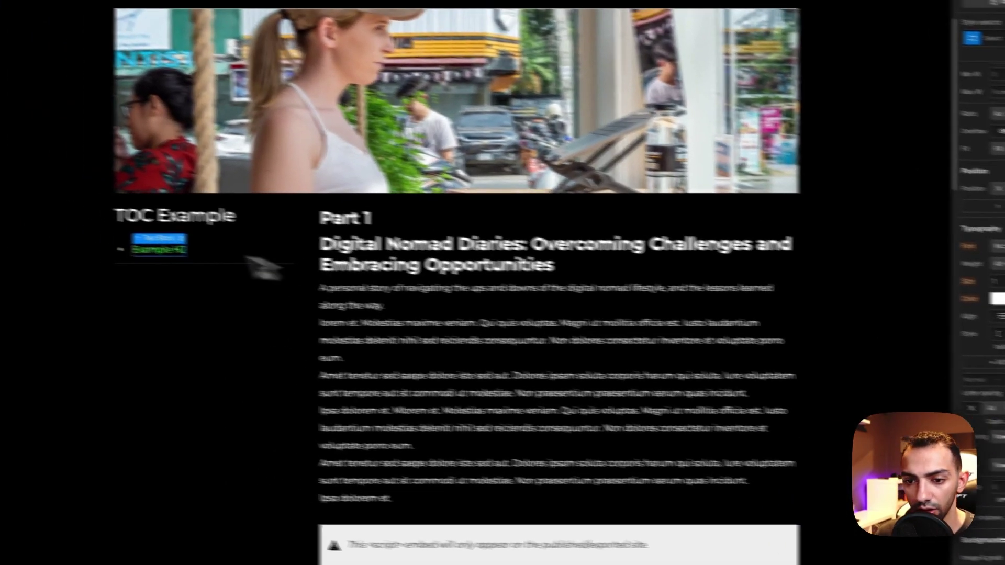
left_click(90, 232)
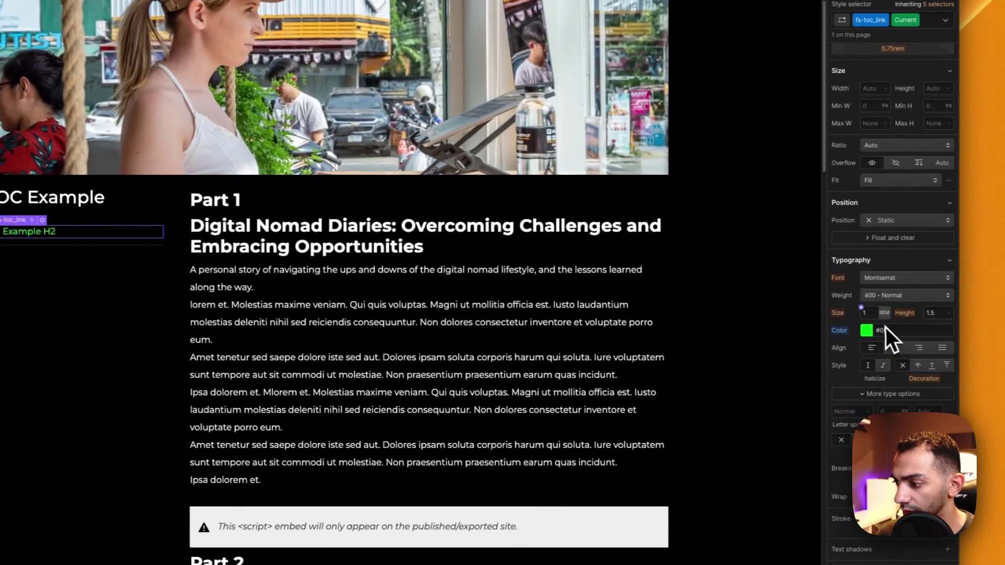
left_click(889, 297)
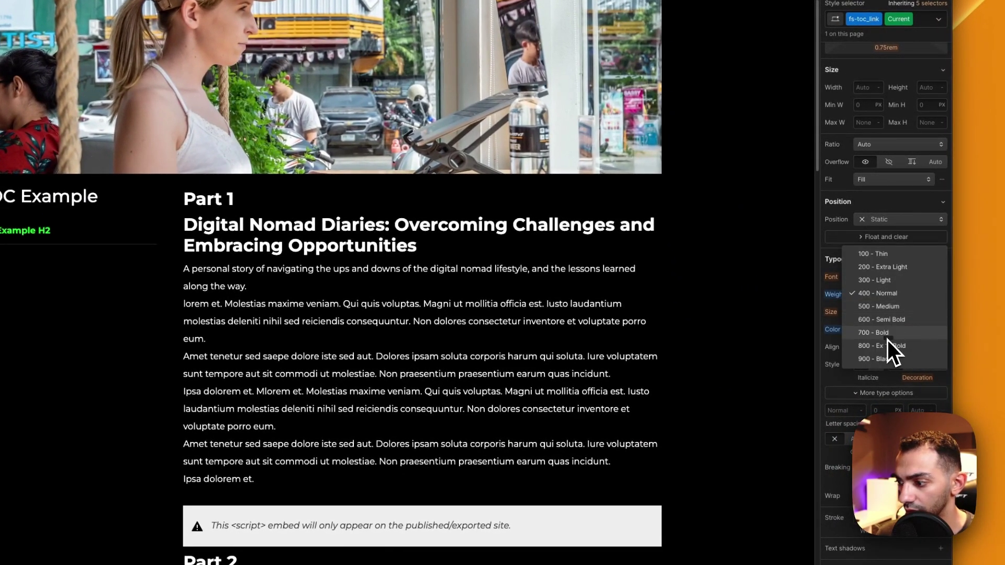
left_click(509, 340)
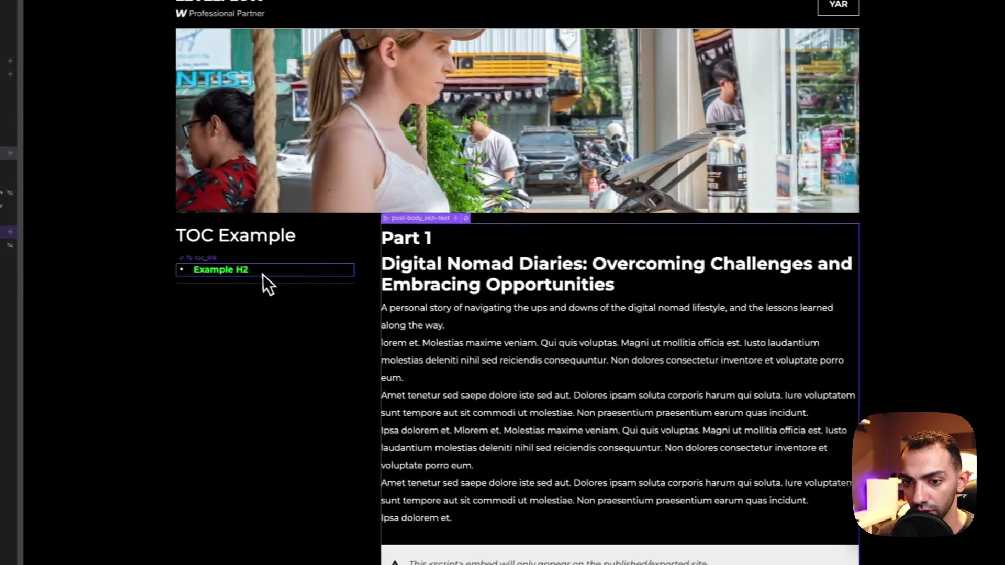
left_click(57, 233)
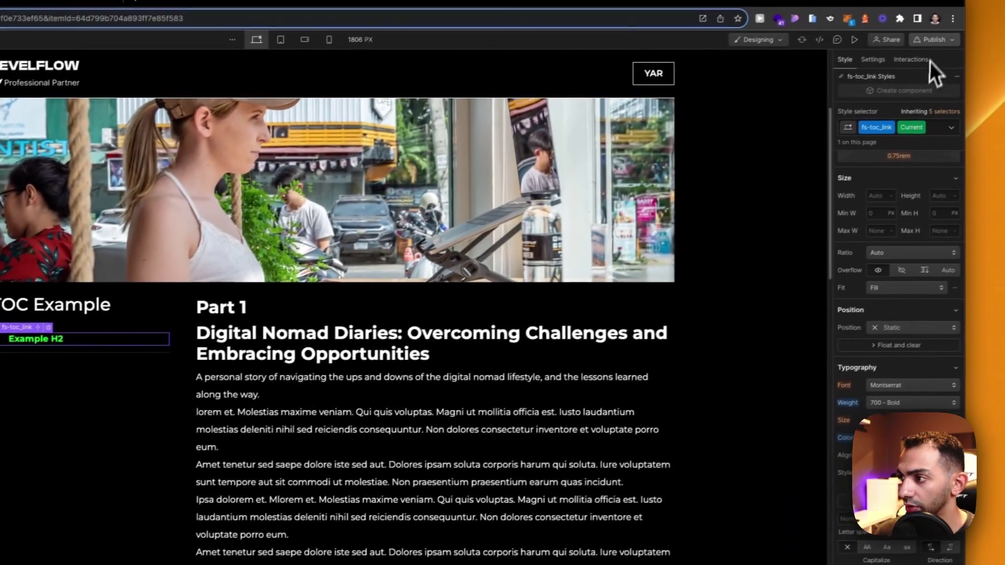
Publish the site to the staging domain with the styled Current state.
left_click(934, 39)
left_click(890, 207)
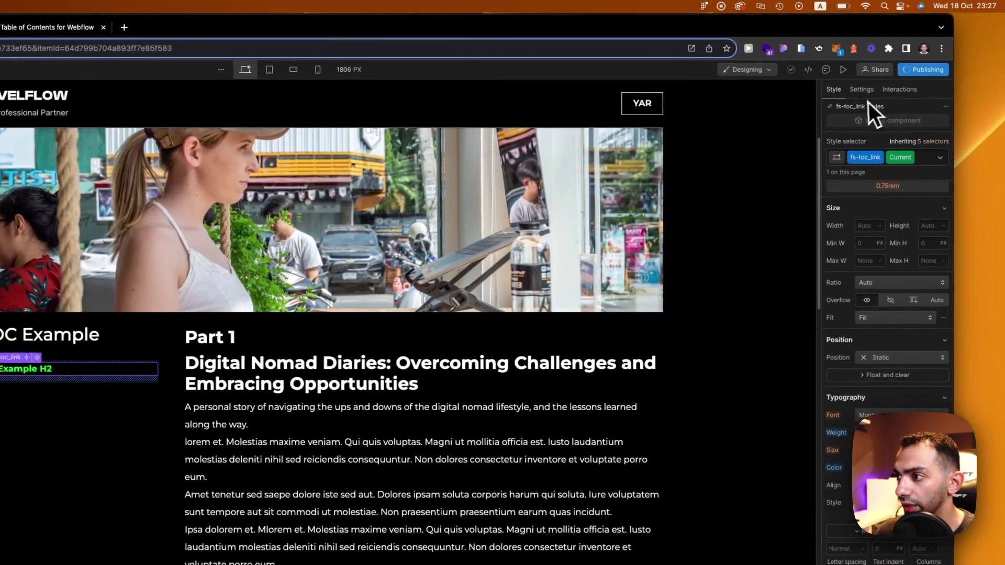
Switch fs-toc_link back to an empty URL link, republish to the staging domain, and check the table of contents on the published page.
left_click(862, 91)
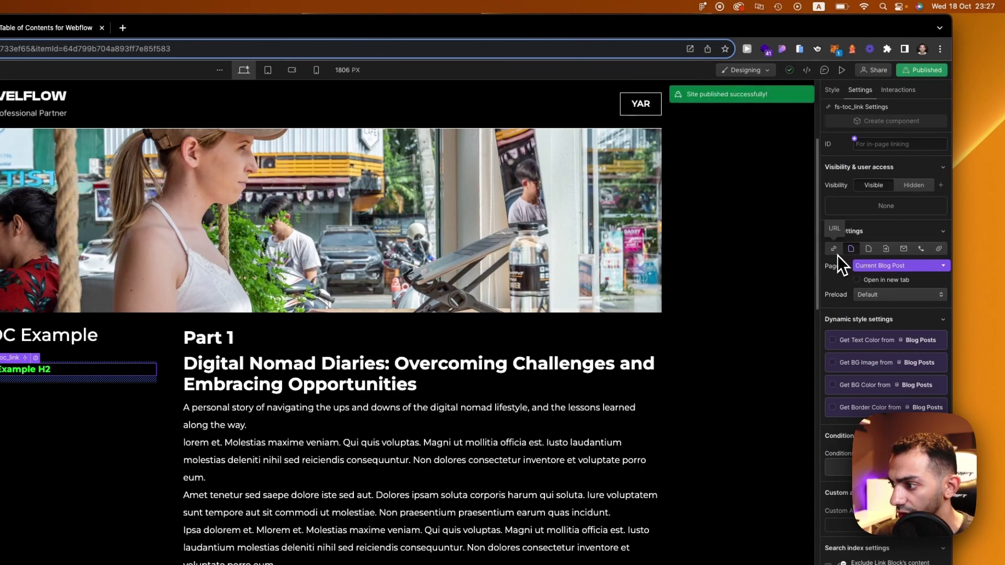
left_click(926, 70)
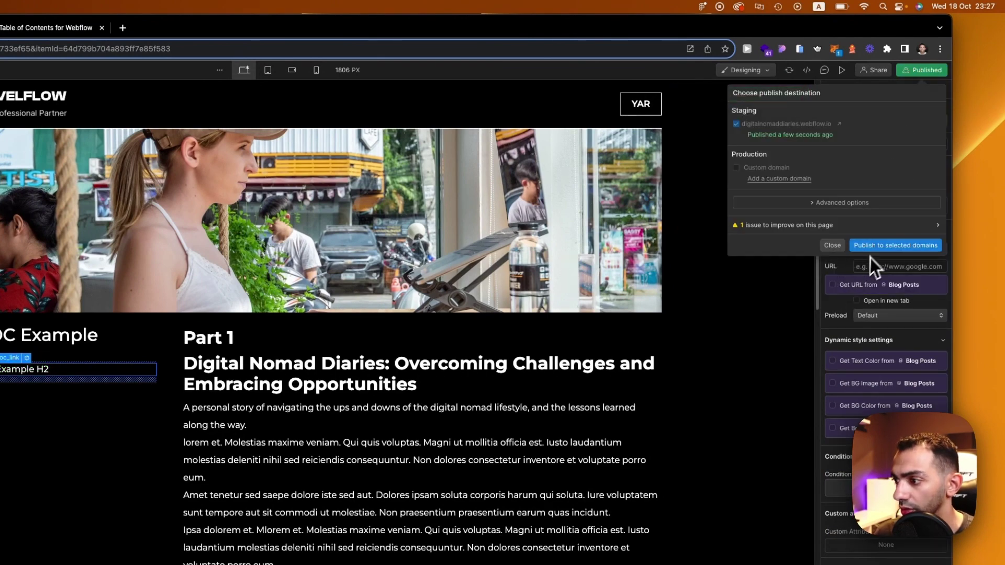
left_click(900, 245)
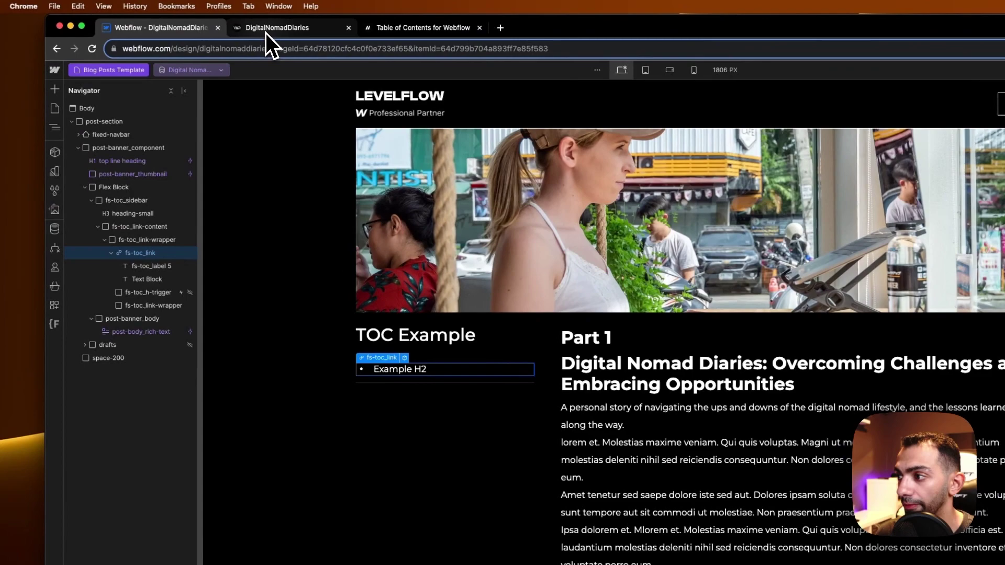
left_click(265, 33)
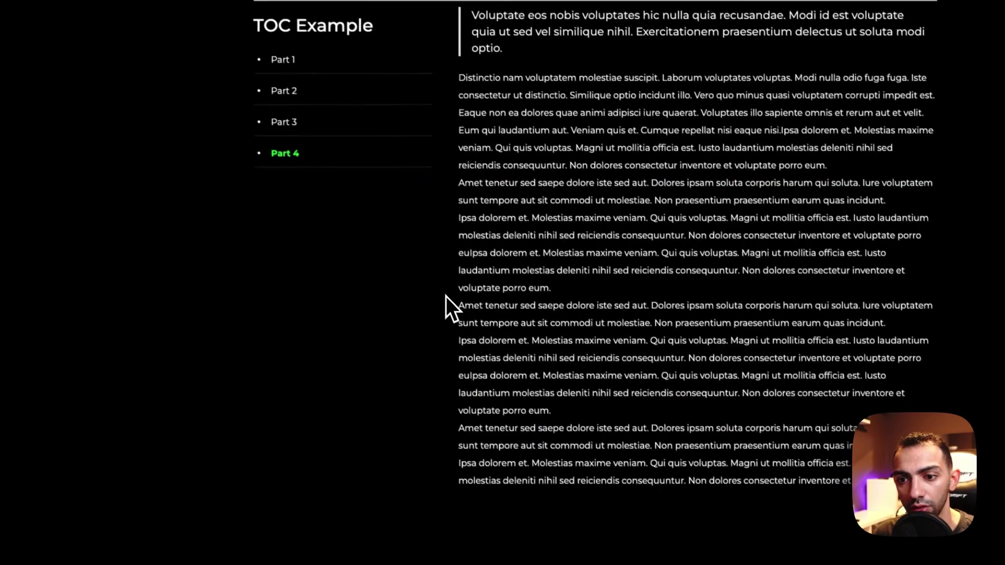
Test the Part 2 link in the table of contents on the published blog post.
scroll(425, 291, "up", 15)
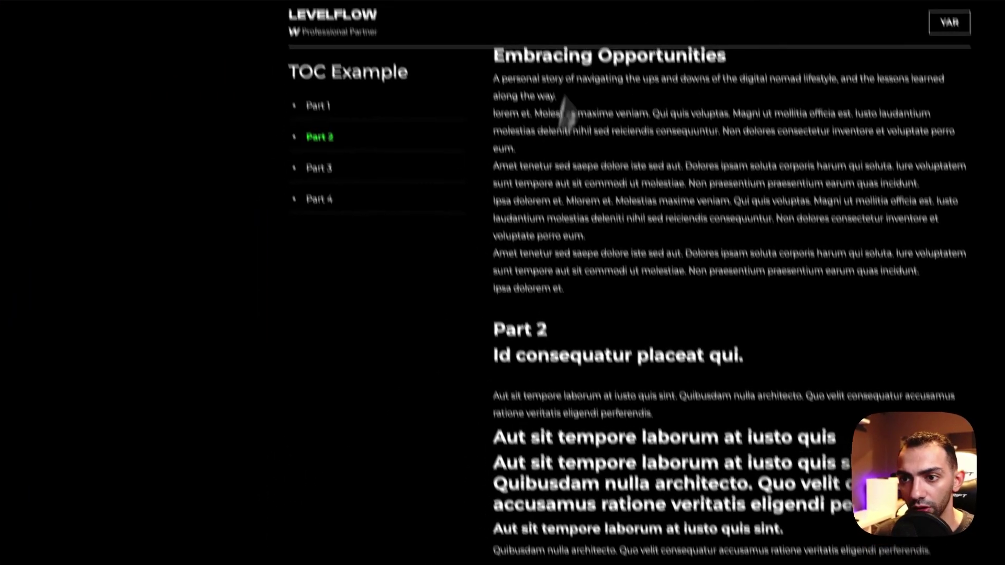
scroll(529, 108, "up", 2)
left_click(299, 87)
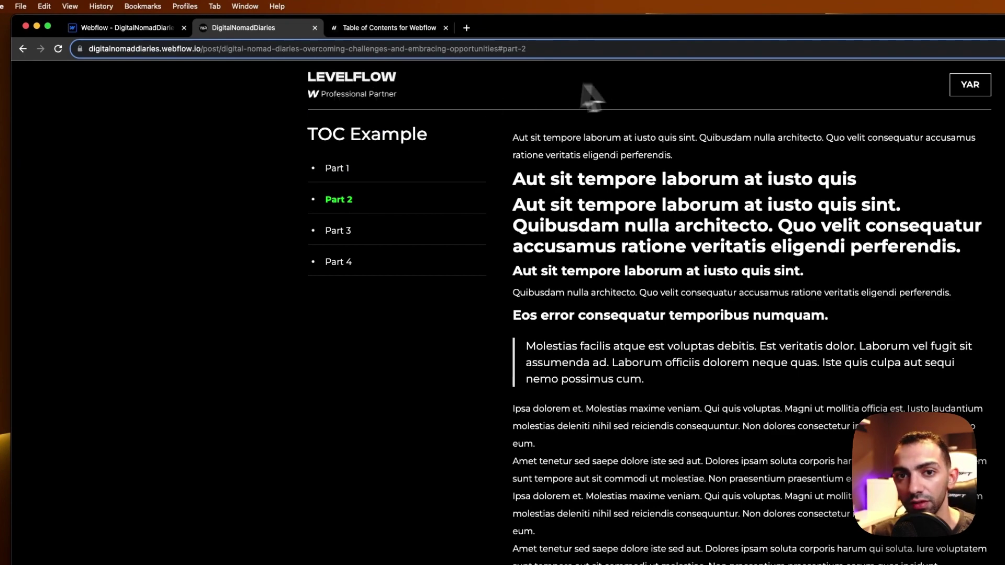
Look up the Offset Top option in the Finsweet Table of Contents documentation.
left_click(157, 30)
left_click(419, 251)
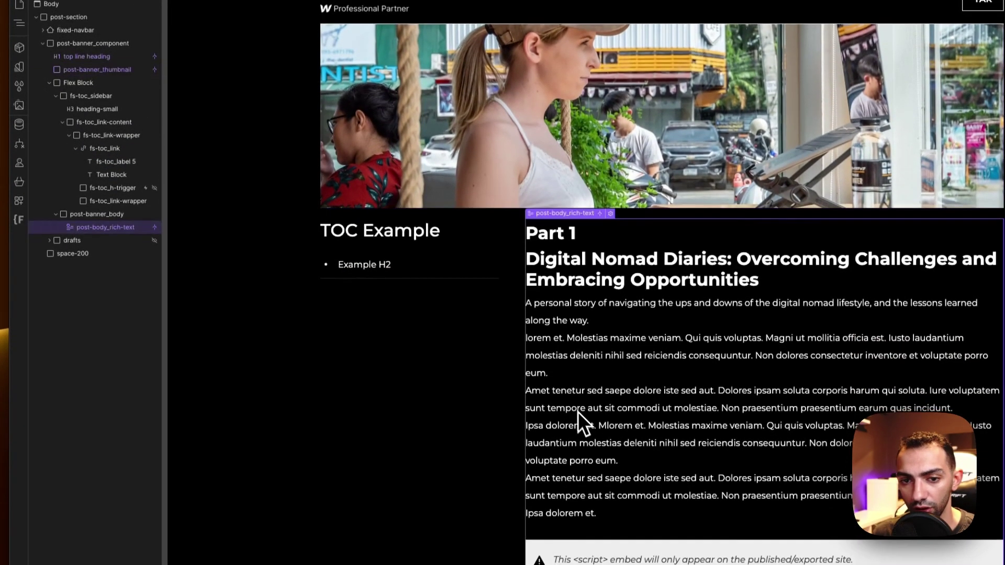
left_click(582, 517)
left_click(374, 27)
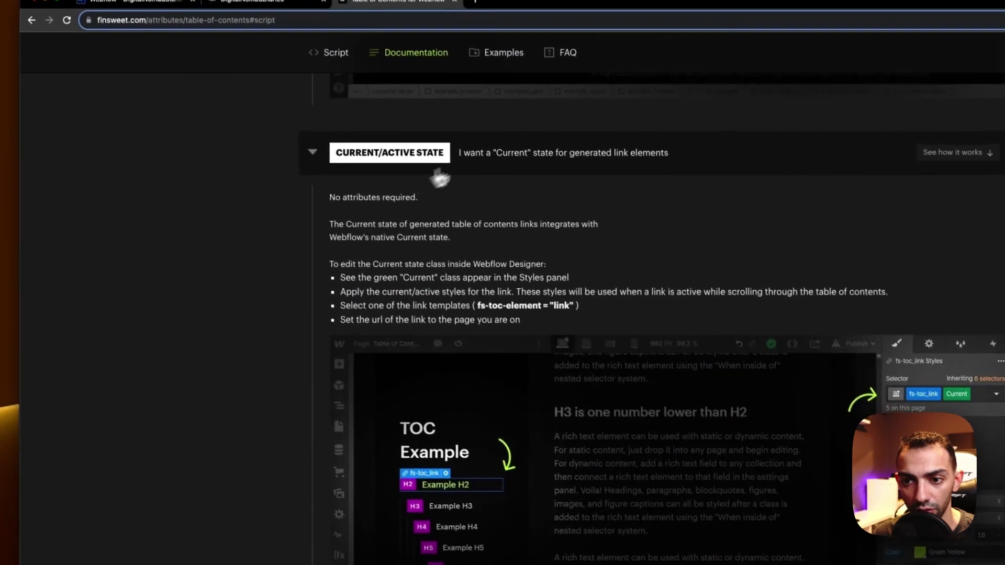
left_click(440, 176)
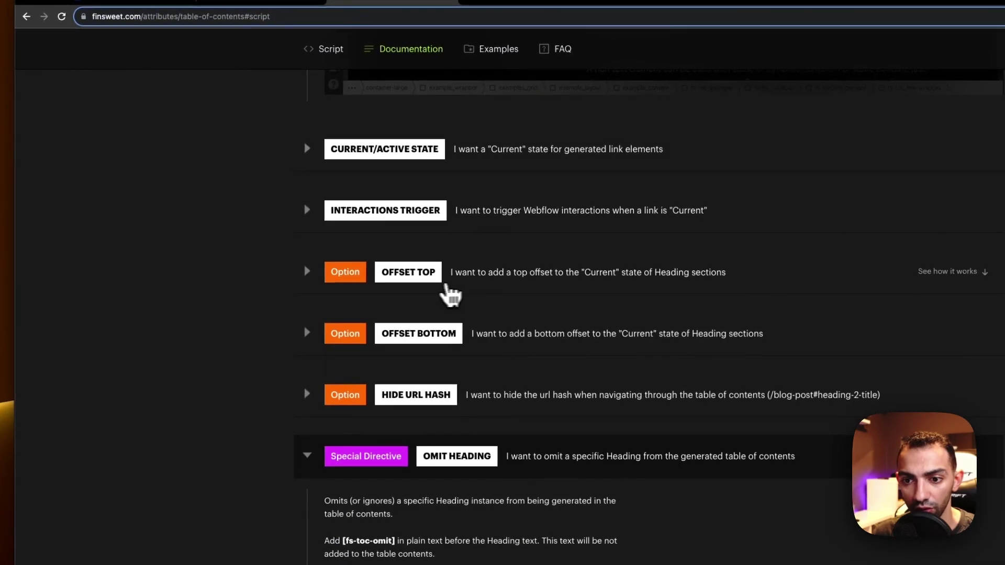
left_click(425, 278)
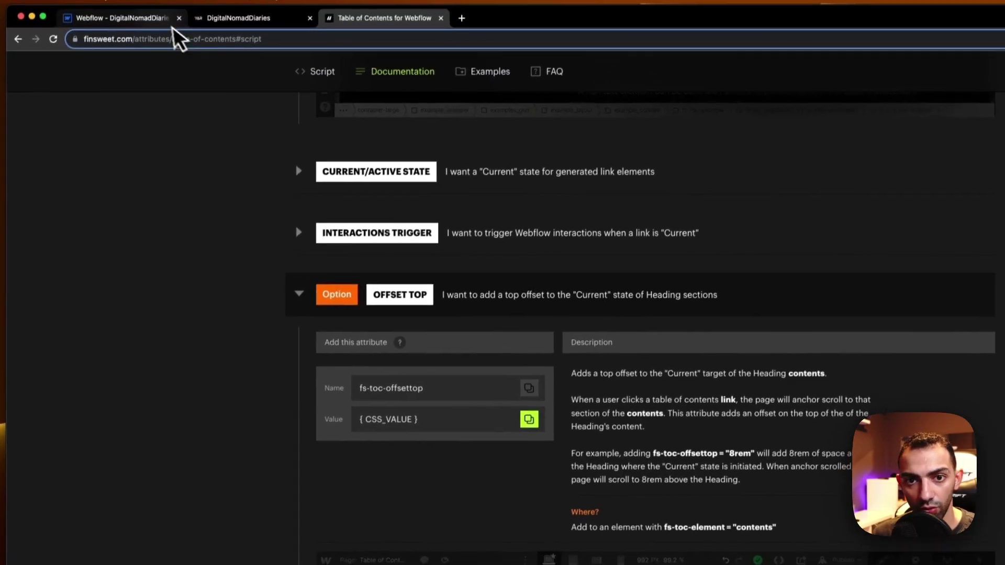
Add the custom attribute fs-toc-offsettop to the post-body_rich-text element in the Webflow Designer.
left_click(152, 20)
left_click(91, 316)
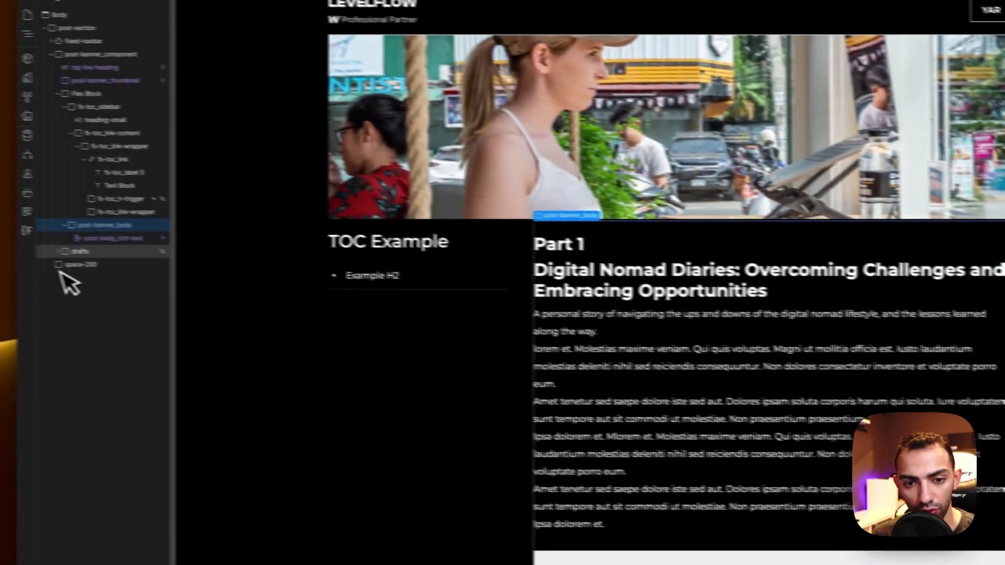
left_click(144, 241)
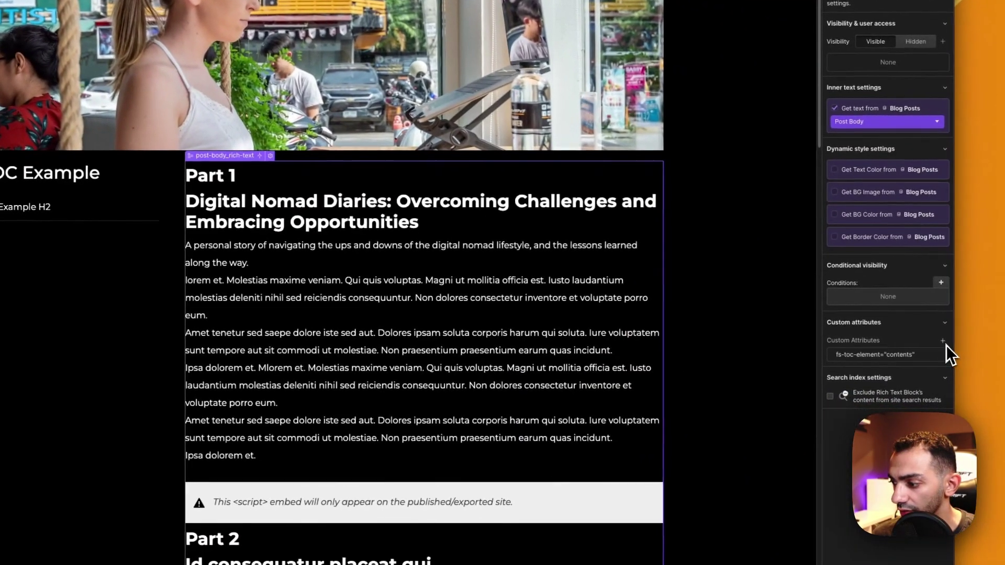
left_click(942, 342)
type("fs-toc-offsettop")
left_click(906, 406)
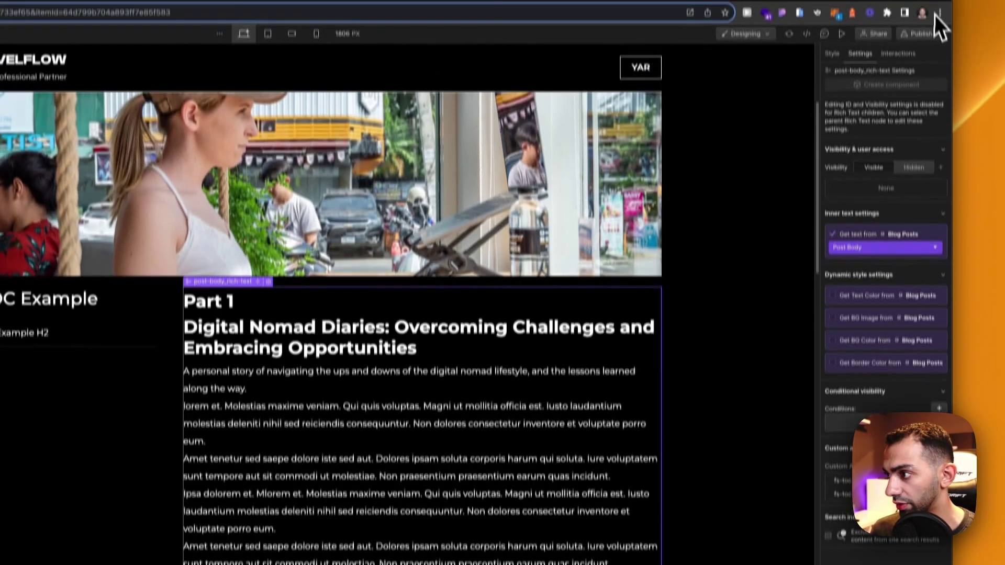
Publish the site with the top offset and check the Part 1 and Part 3 anchor positions on the published post.
left_click(921, 68)
left_click(900, 248)
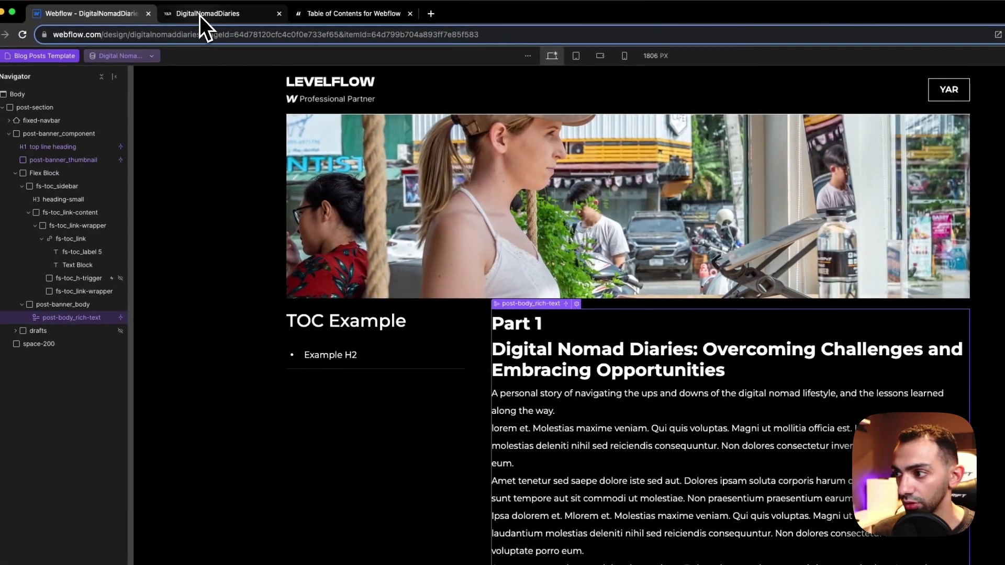
left_click(200, 14)
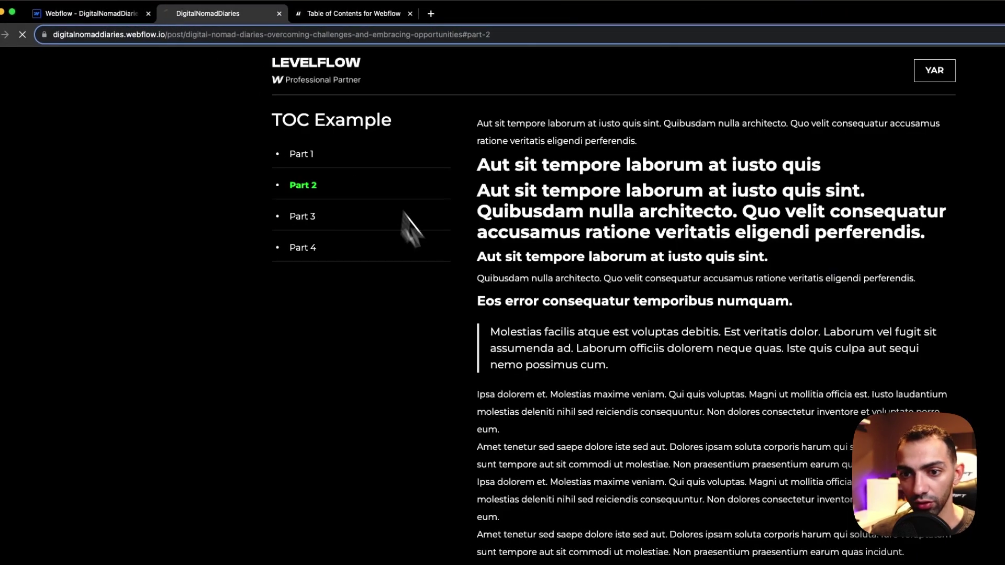
left_click(309, 162)
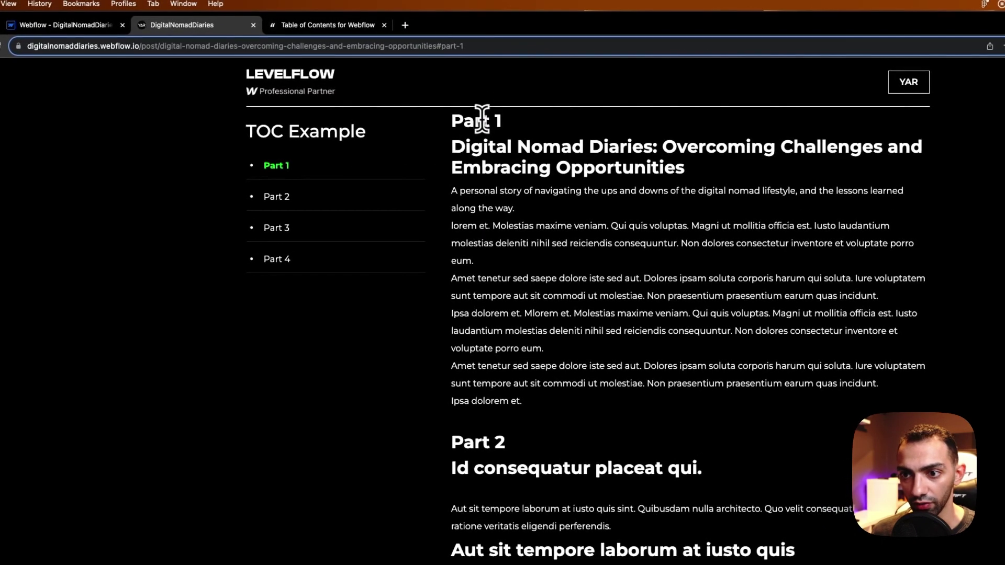
left_click(281, 231)
left_click_drag(495, 139, 592, 337)
left_click(593, 338)
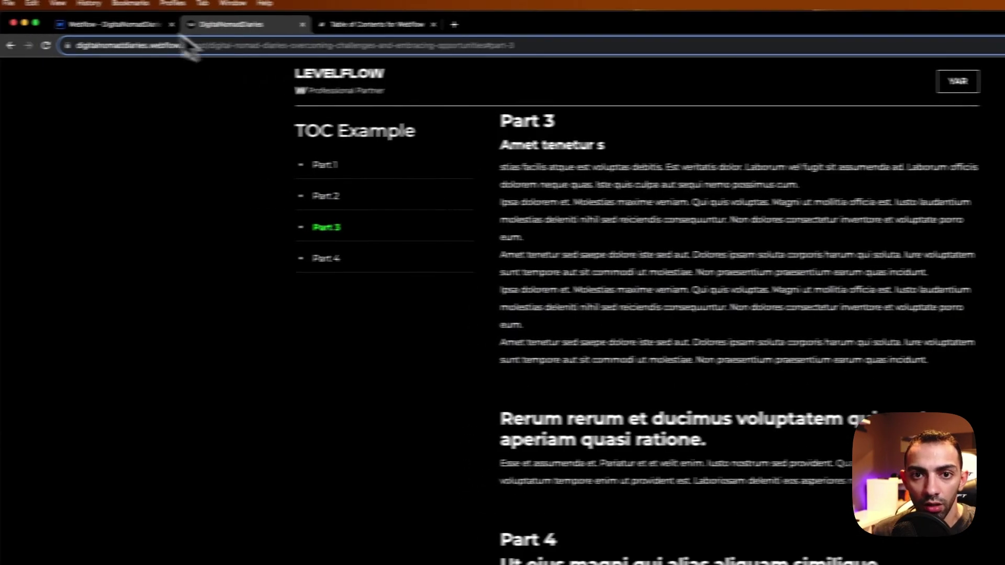
Review the remaining Finsweet Table of Contents options, the Link section and the working example in the documentation.
left_click(325, 25)
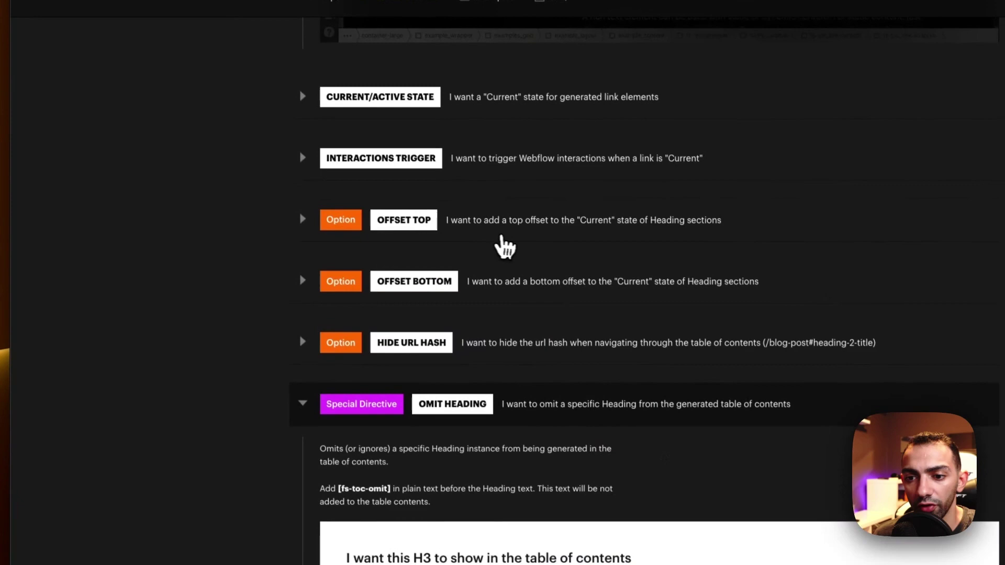
left_click(497, 399)
left_click(517, 465)
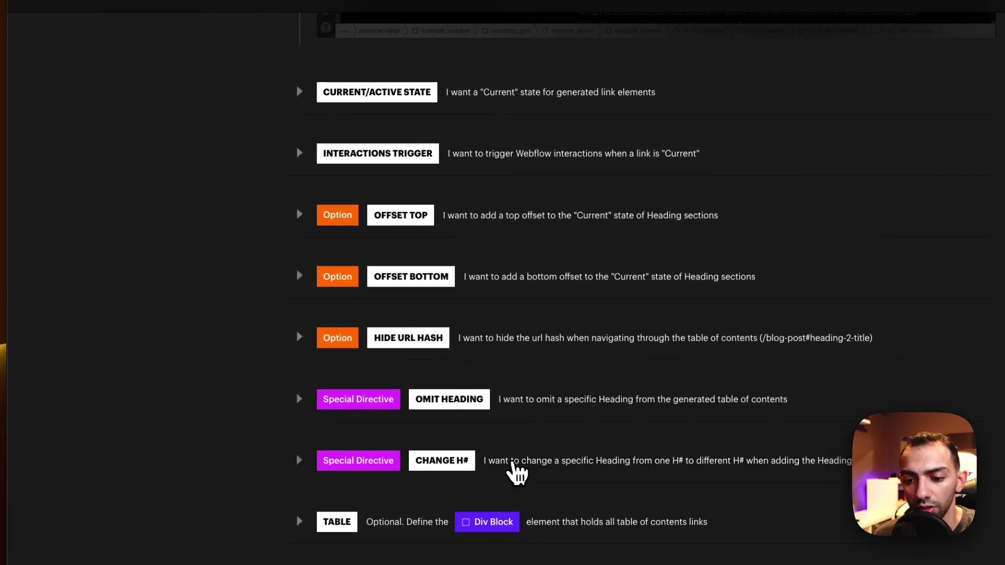
scroll(504, 318, "up", 20)
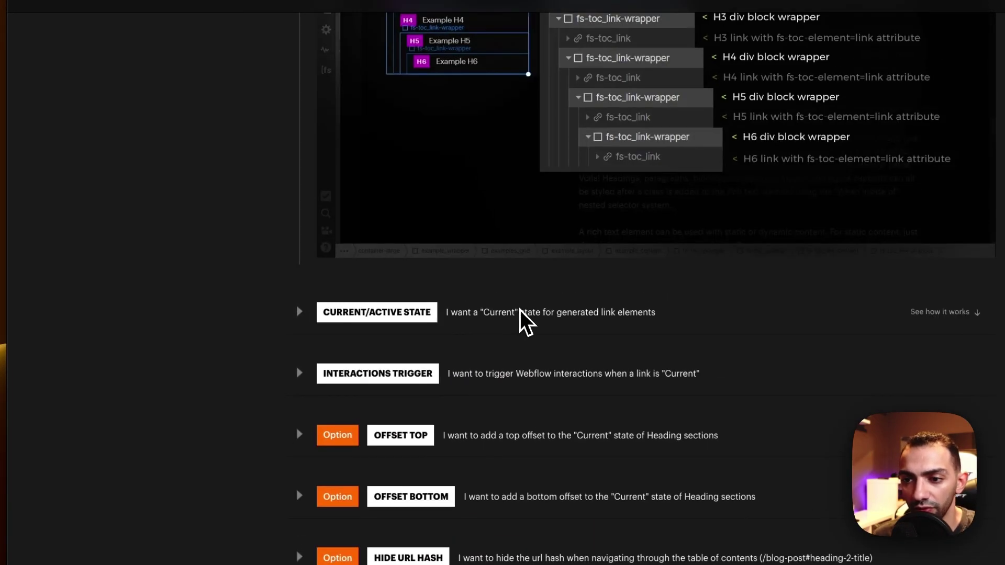
scroll(512, 228, "up", 5)
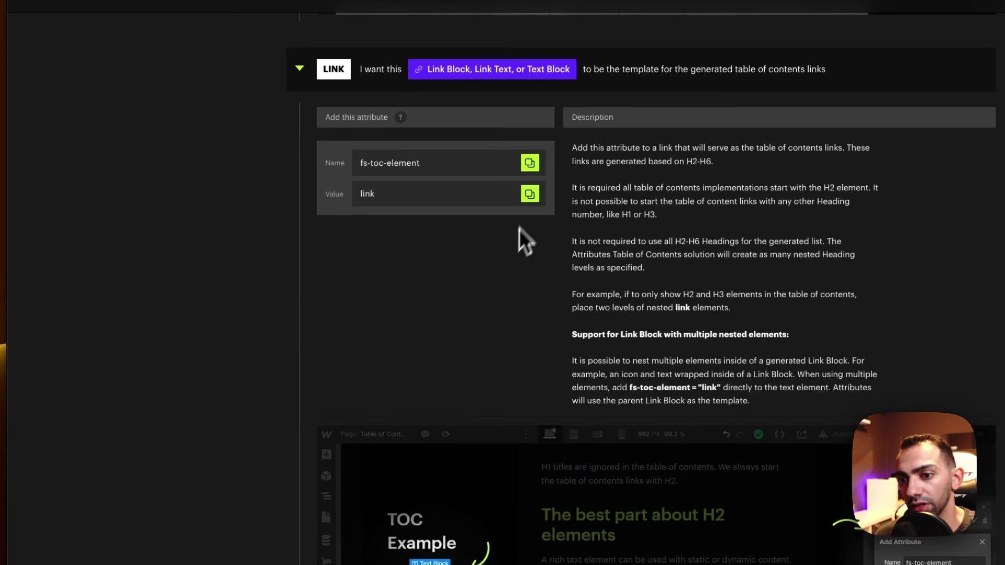
left_click(595, 88)
scroll(207, 381, "down", 10)
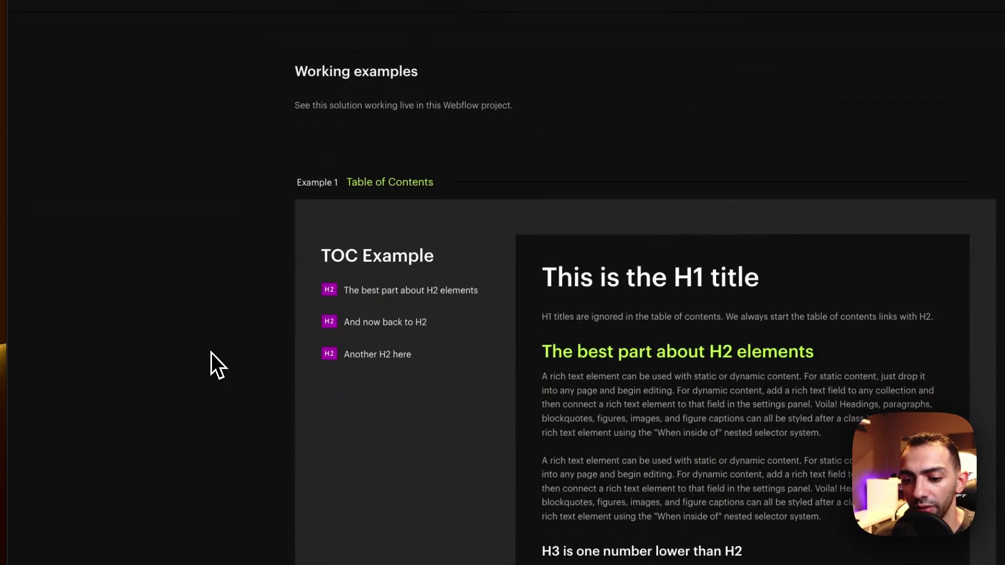
Test the Part 1 to Part 4 table of contents links on the published post, ending at Part 1.
left_click(259, 10)
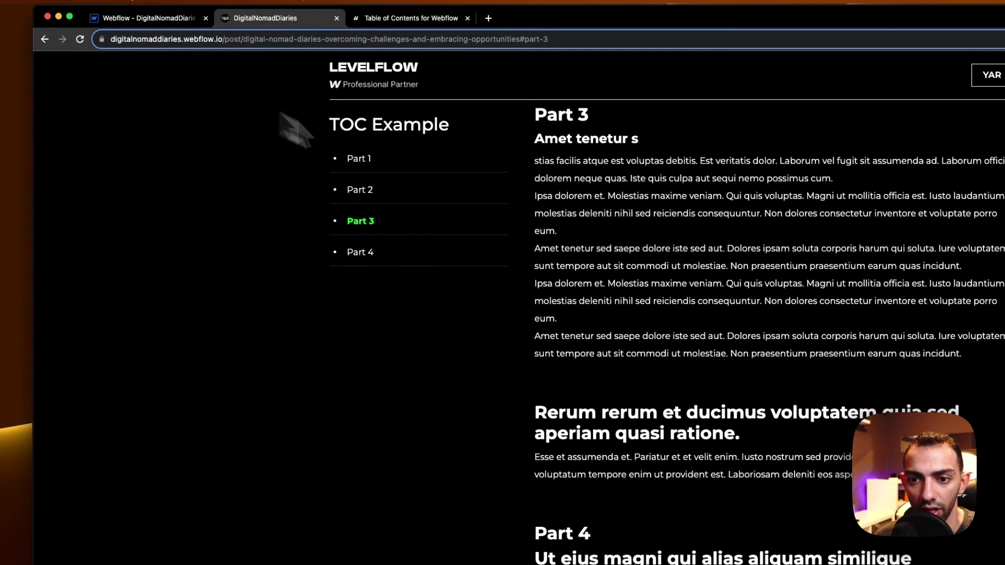
left_click(364, 166)
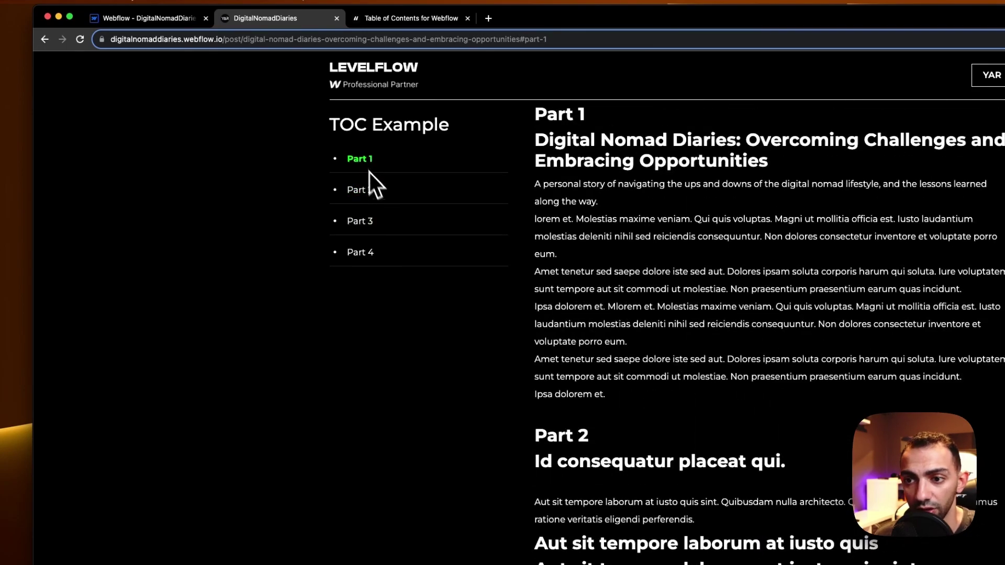
left_click(378, 199)
left_click(377, 224)
left_click(377, 257)
left_click(360, 160)
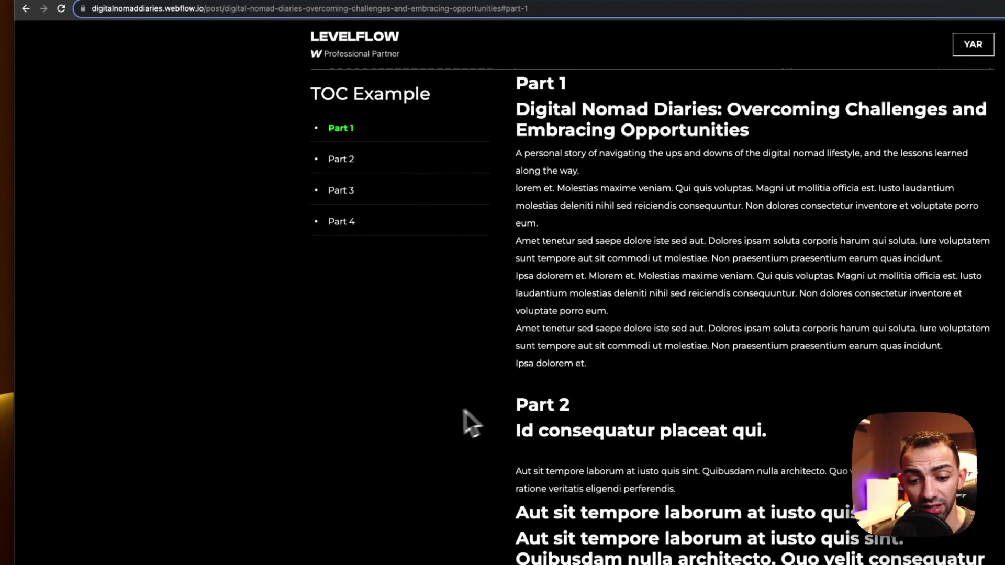